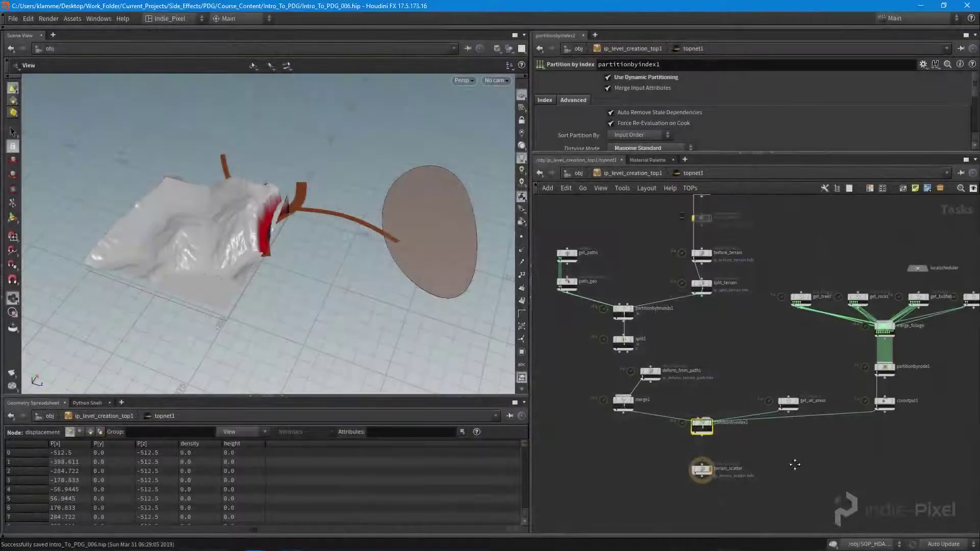
# Examine the generated terrain and paths in the viewport and the partitionbyindex1 node in the task network.
pyautogui.scroll(-3, 795, 464)
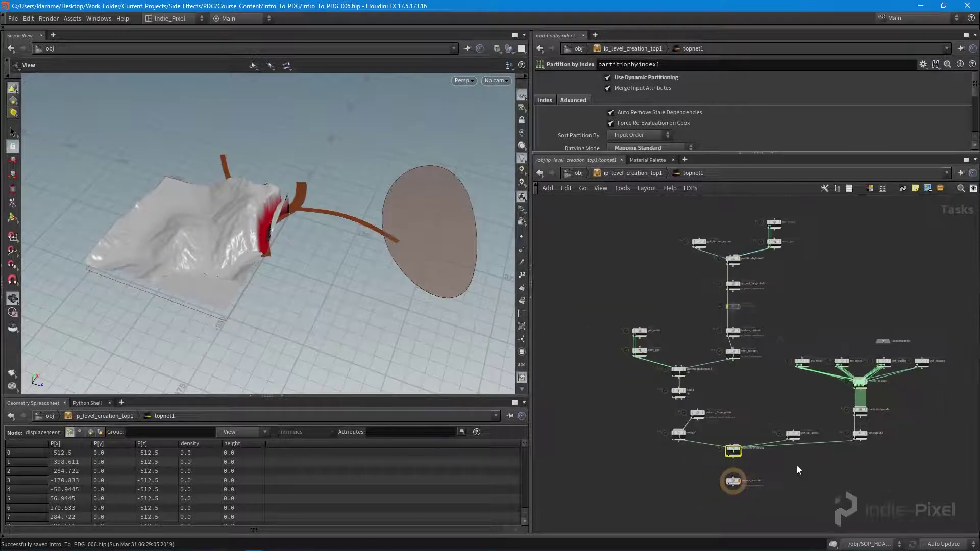
pyautogui.scroll(2, 283, 238)
pyautogui.moveTo(283, 238); pyautogui.dragTo(256, 272)
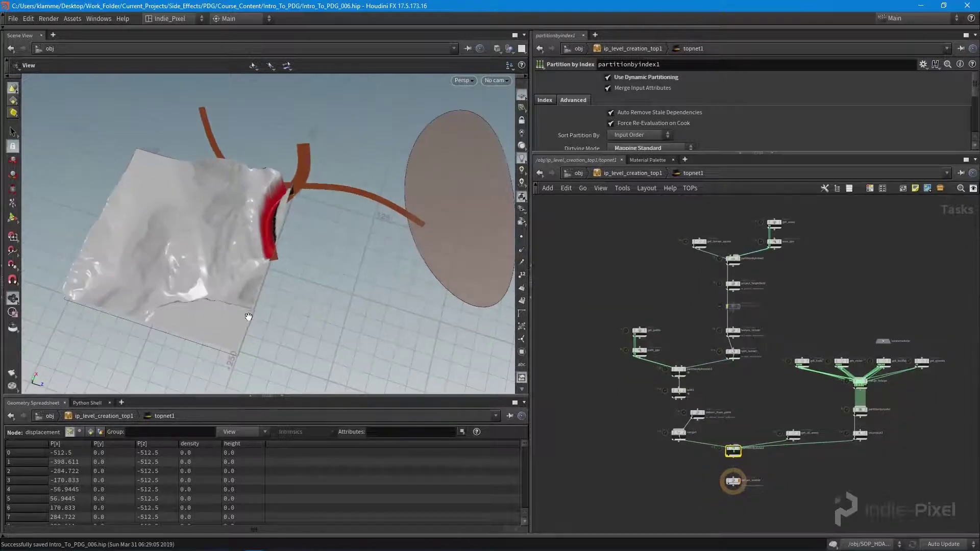
pyautogui.moveTo(248, 314); pyautogui.dragTo(170, 267)
pyautogui.moveTo(276, 262); pyautogui.dragTo(280, 283)
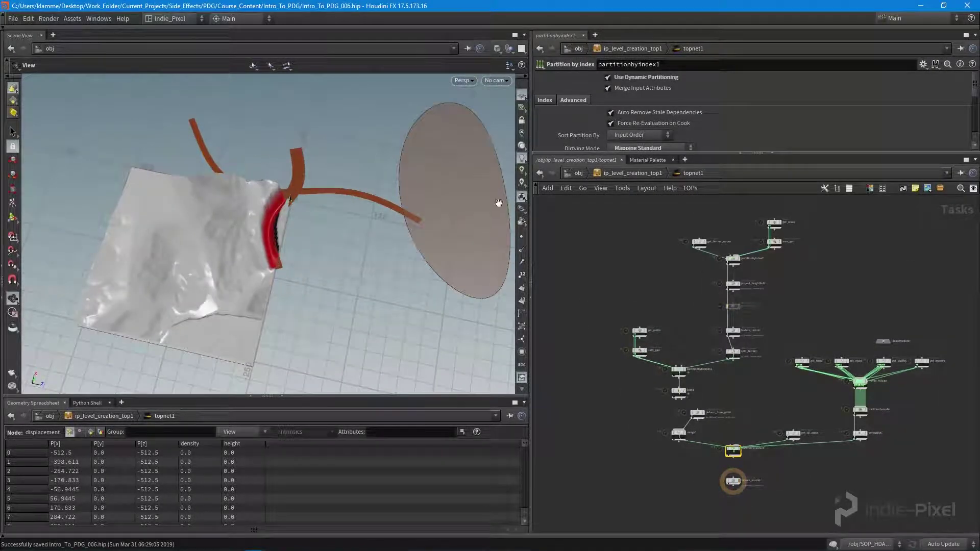
pyautogui.moveTo(836, 461); pyautogui.dragTo(785, 433, button='middle')
pyautogui.scroll(6, 713, 410)
pyautogui.moveTo(698, 385)
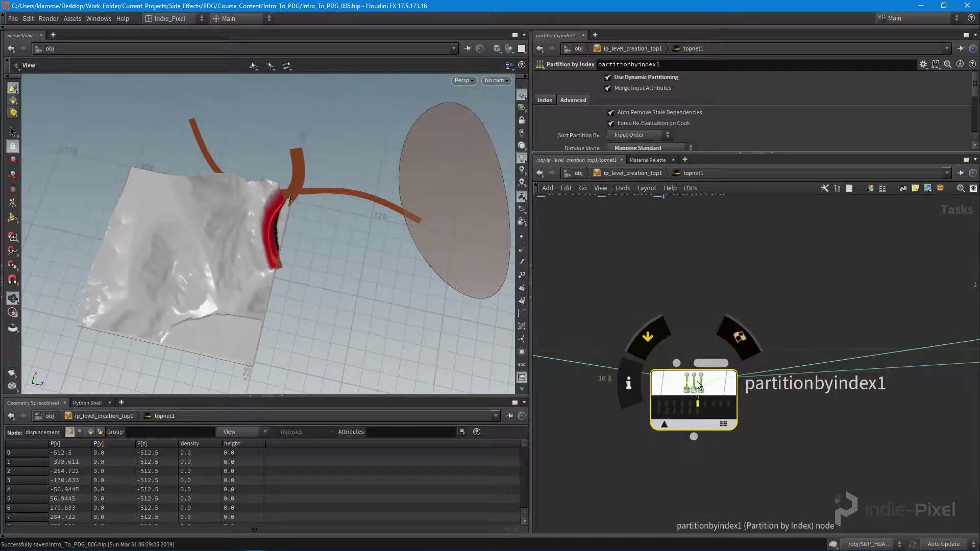
pyautogui.scroll(-6, 828, 437)
pyautogui.moveTo(826, 438); pyautogui.dragTo(784, 466, button='middle')
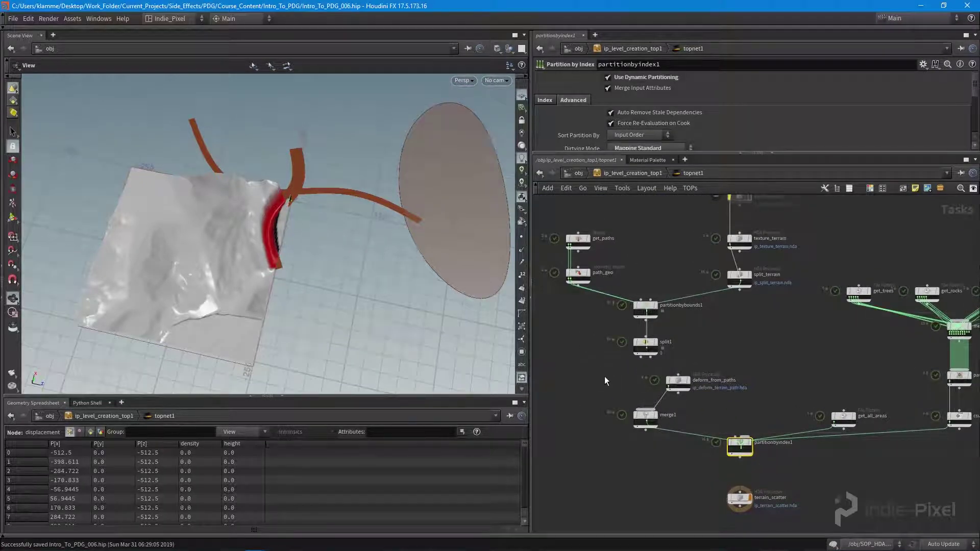
# Select the split1 node in the task network and show its Split Expression as the underlying formula.
pyautogui.scroll(2, 605, 375)
pyautogui.scroll(3, 617, 375)
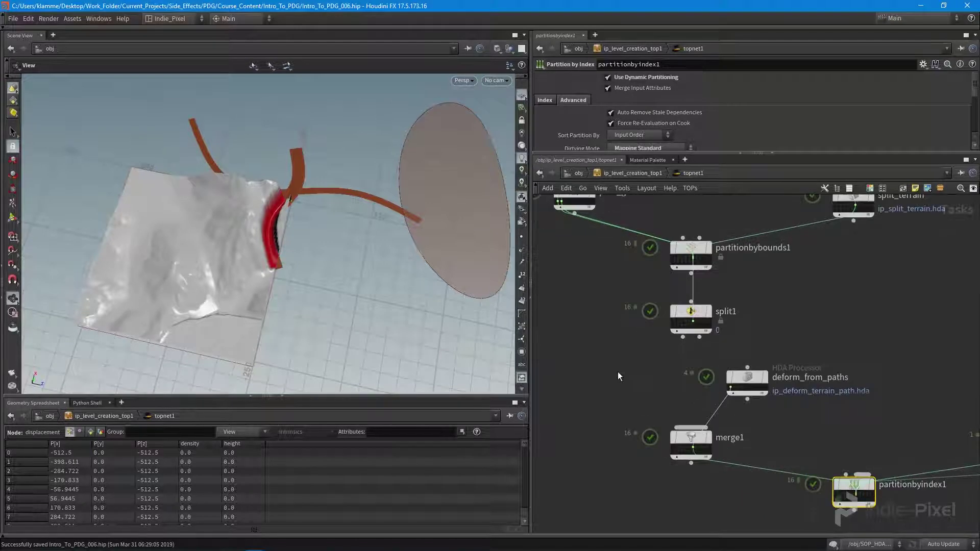
pyautogui.scroll(3, 605, 285)
pyautogui.scroll(2, 681, 299)
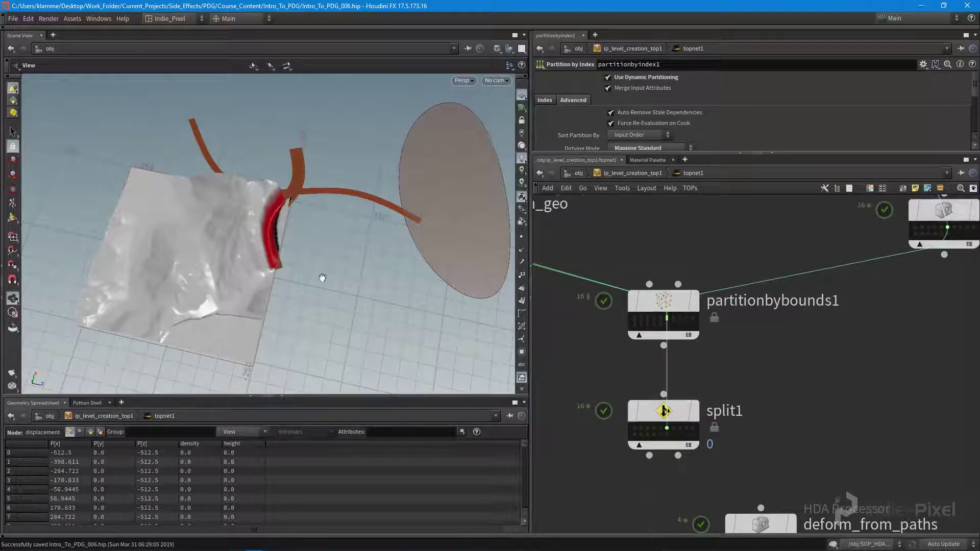
pyautogui.moveTo(778, 415); pyautogui.dragTo(766, 297, button='middle')
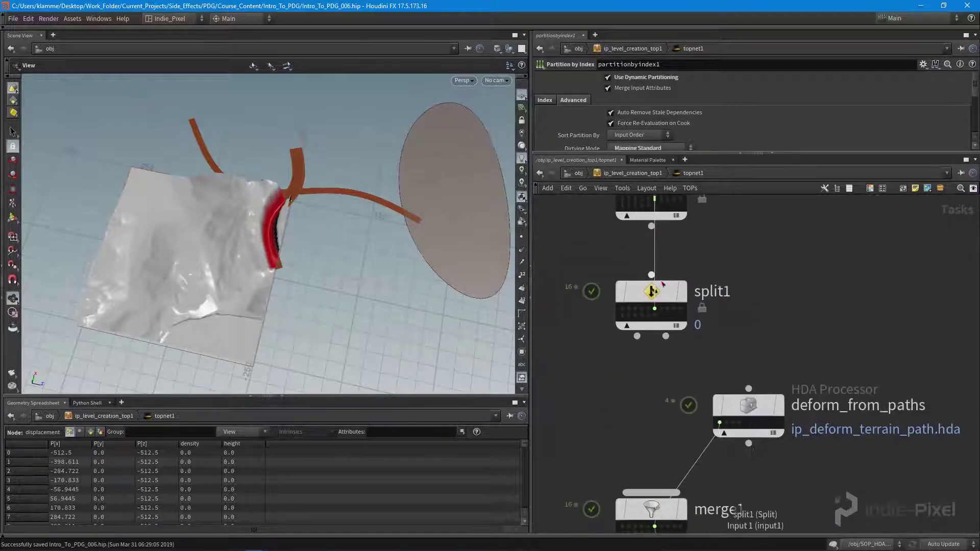
pyautogui.click(667, 297)
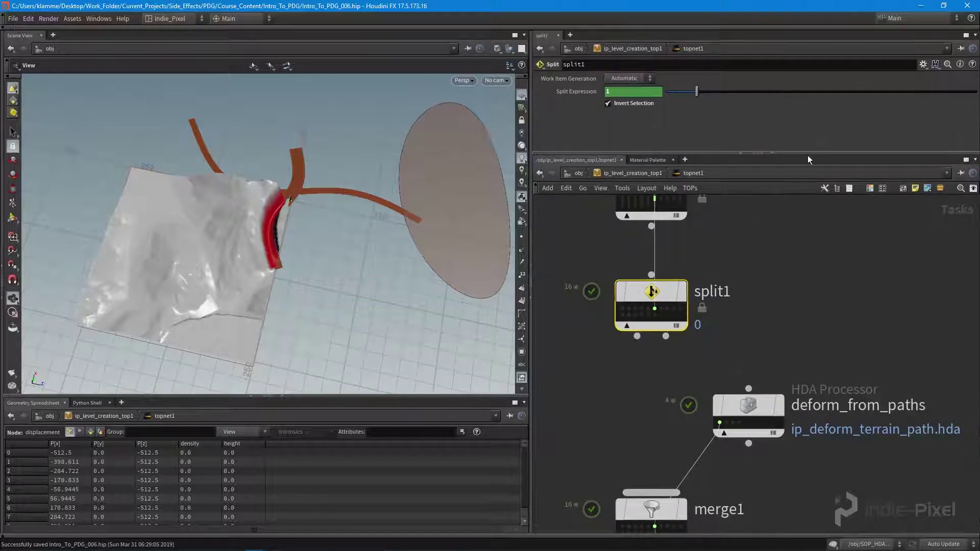
pyautogui.click(578, 92)
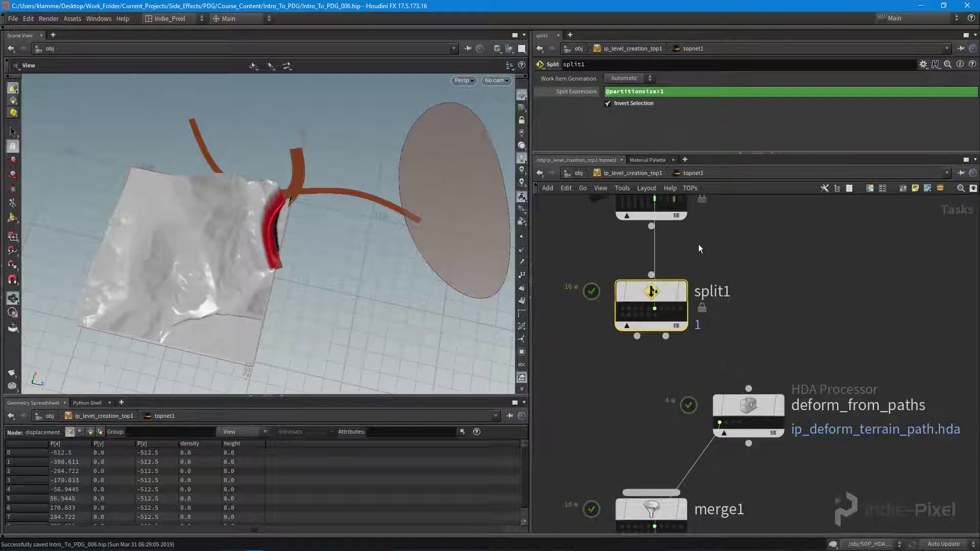
# Show the partitionbybounds1 node's parameters and view the terrain and path geometry from another angle.
pyautogui.moveTo(712, 276); pyautogui.dragTo(712, 331, button='middle')
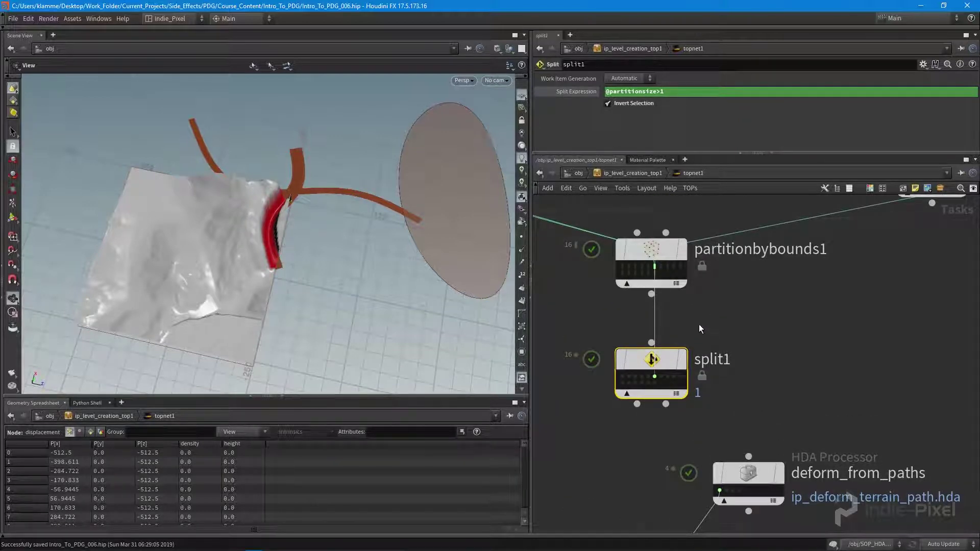
pyautogui.moveTo(698, 302); pyautogui.dragTo(704, 317, button='middle')
pyautogui.click(635, 283)
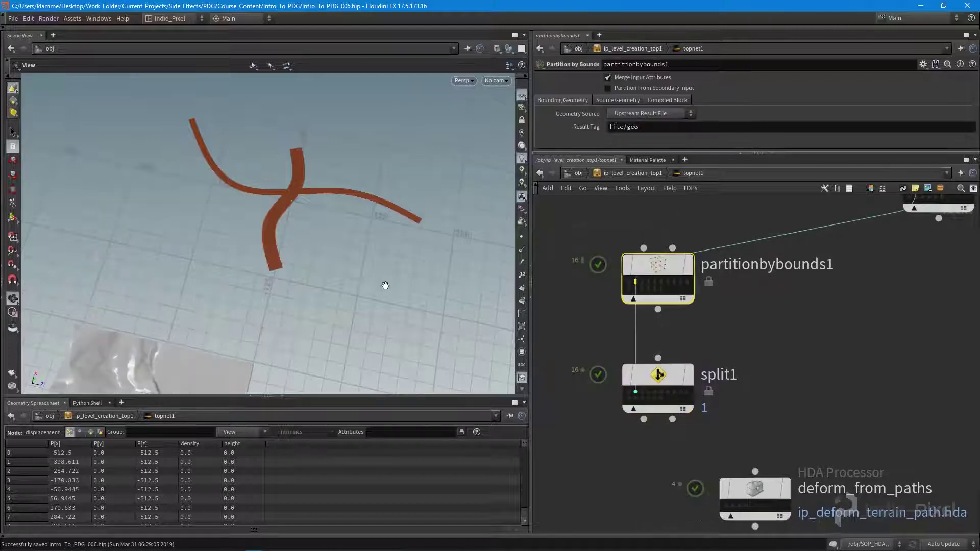
pyautogui.moveTo(380, 282); pyautogui.dragTo(172, 261)
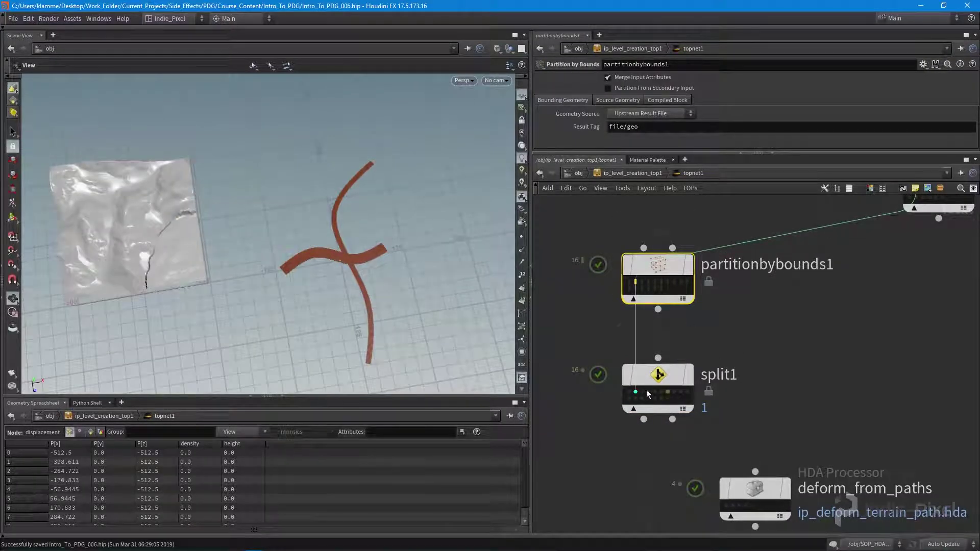
# Reselect split1 and examine how its two outputs relate to deform_from_paths and merge1.
pyautogui.click(660, 374)
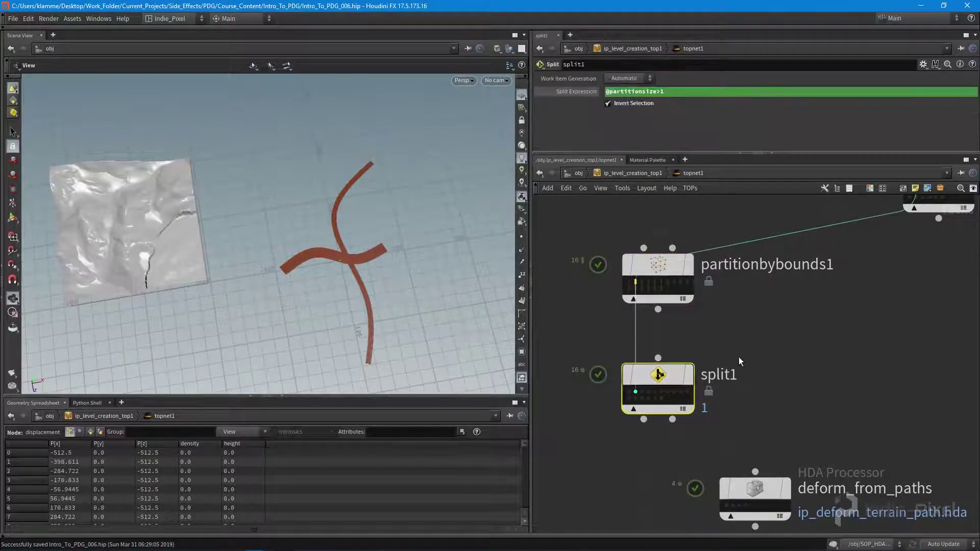
pyautogui.moveTo(743, 371); pyautogui.dragTo(750, 273, button='middle')
pyautogui.scroll(-1, 748, 272)
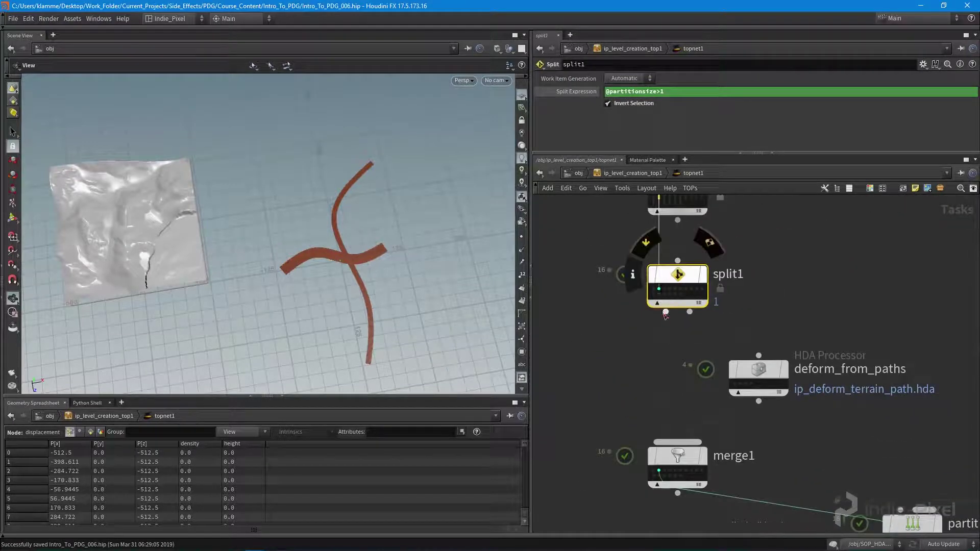
pyautogui.moveTo(793, 455); pyautogui.dragTo(786, 399, button='middle')
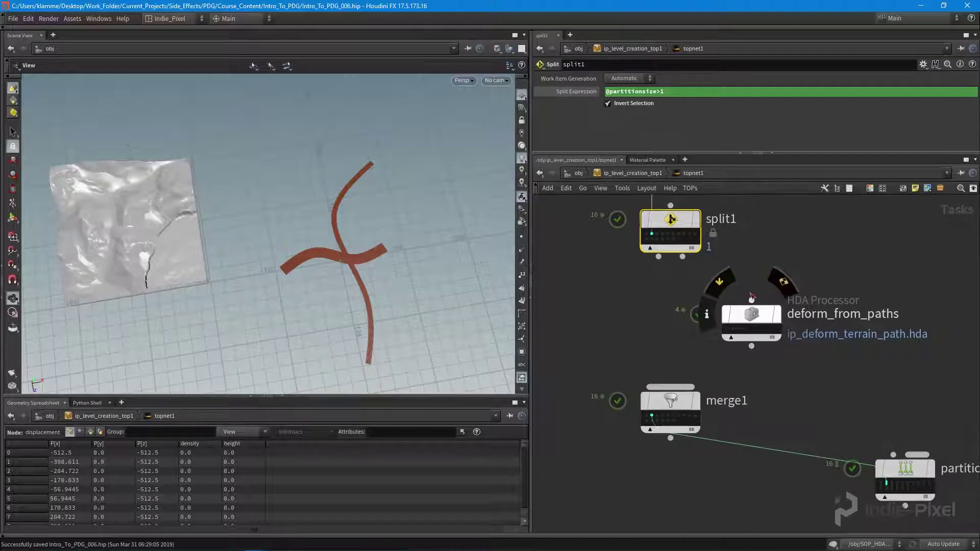
pyautogui.scroll(-1, 809, 377)
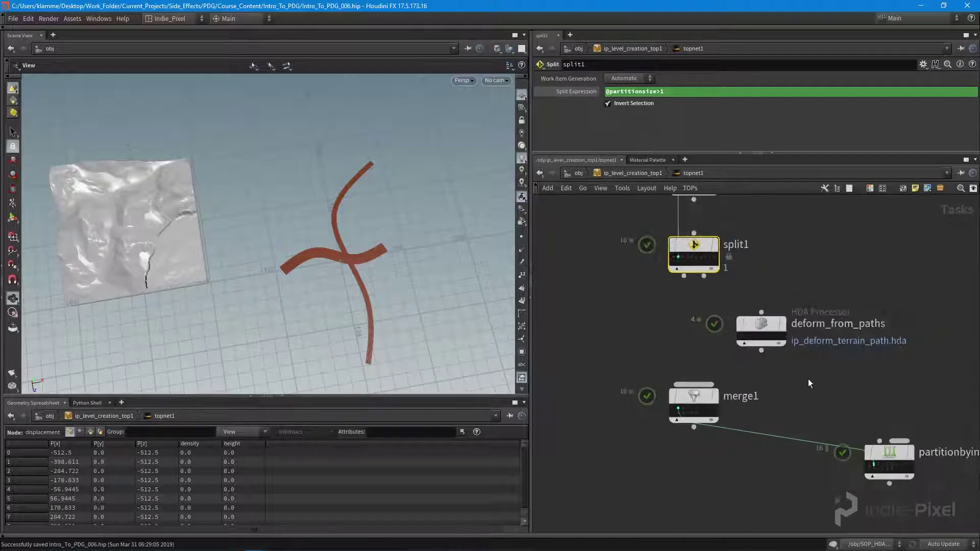
pyautogui.moveTo(807, 381); pyautogui.dragTo(780, 418, button='middle')
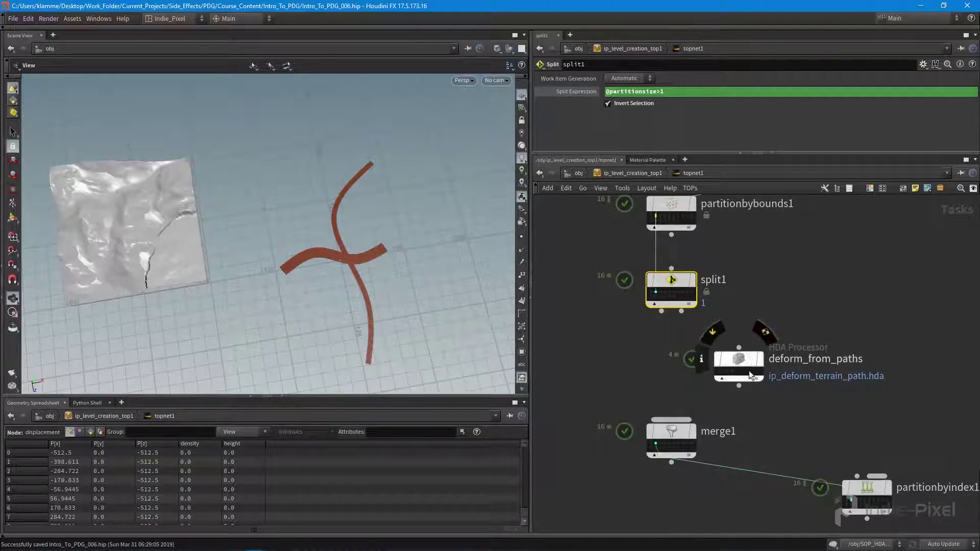
pyautogui.moveTo(778, 364); pyautogui.dragTo(776, 348, button='middle')
pyautogui.moveTo(733, 346)
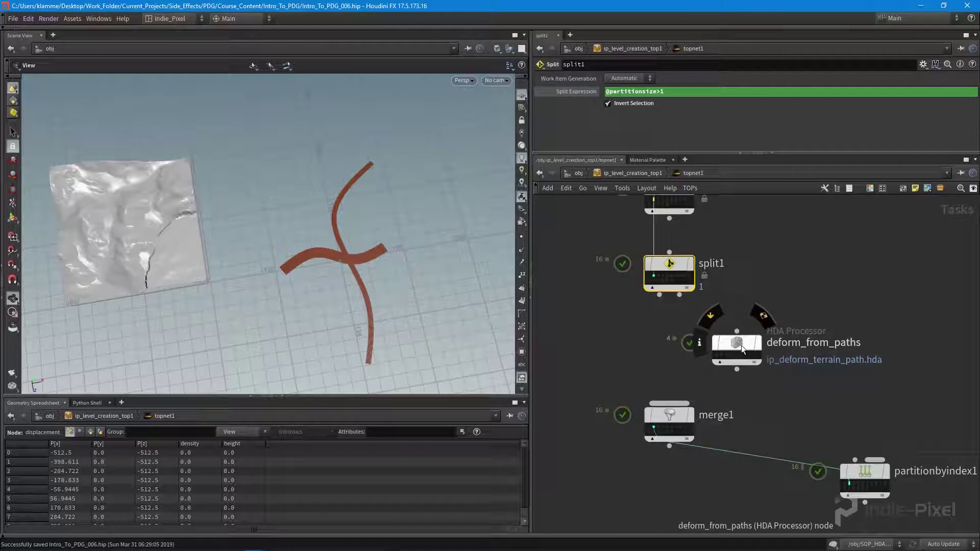
pyautogui.moveTo(756, 271); pyautogui.dragTo(758, 282, button='middle')
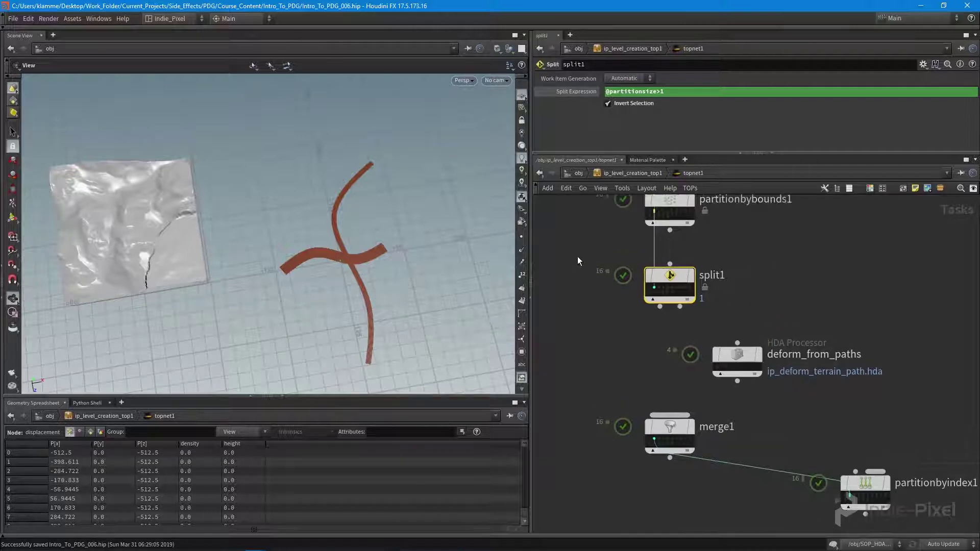
pyautogui.moveTo(577, 256); pyautogui.dragTo(746, 316)
pyautogui.moveTo(765, 281); pyautogui.dragTo(767, 308, button='middle')
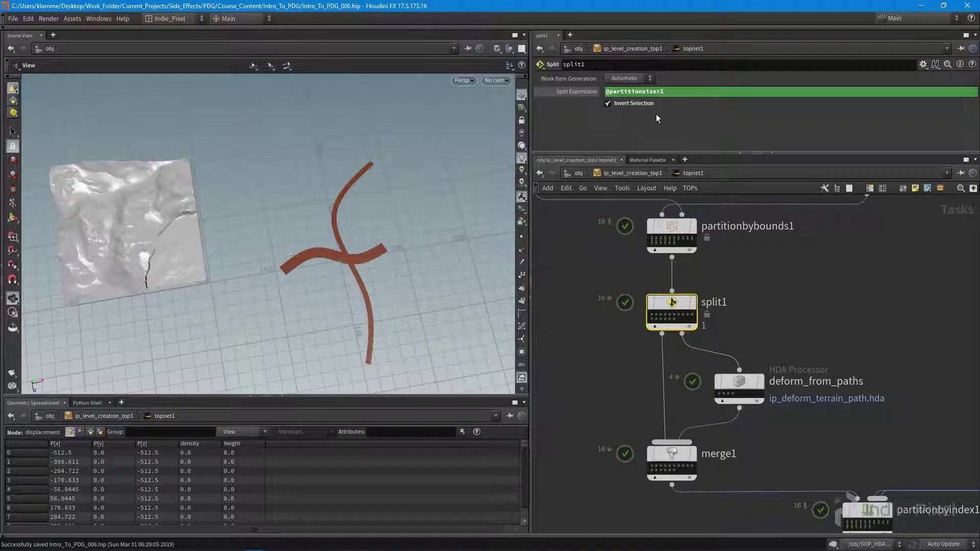
# Select the deform_from_paths node and examine its parameters and its branch between split1 and merge1.
pyautogui.moveTo(679, 316)
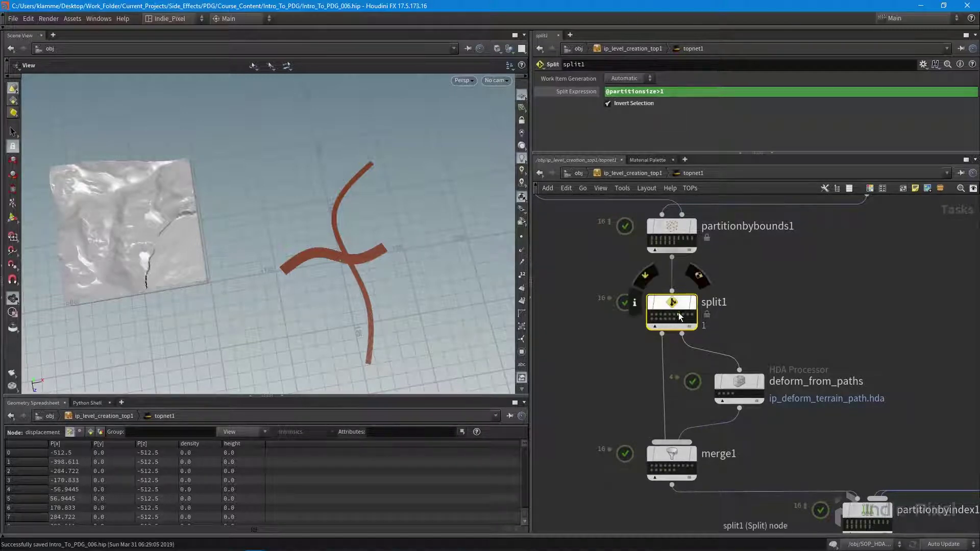
pyautogui.moveTo(740, 358); pyautogui.dragTo(734, 324, button='middle')
pyautogui.click(732, 352)
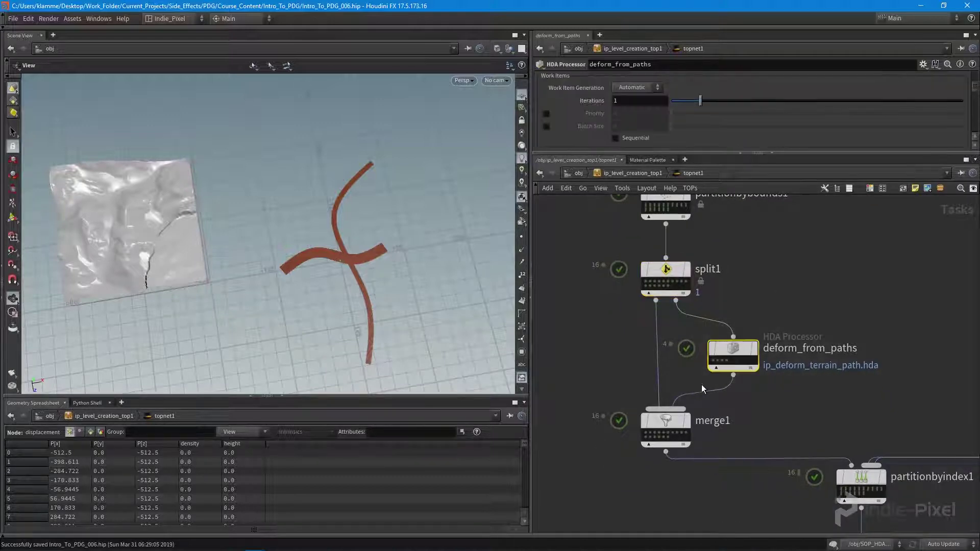
pyautogui.moveTo(796, 404); pyautogui.dragTo(752, 393, button='middle')
pyautogui.moveTo(697, 344)
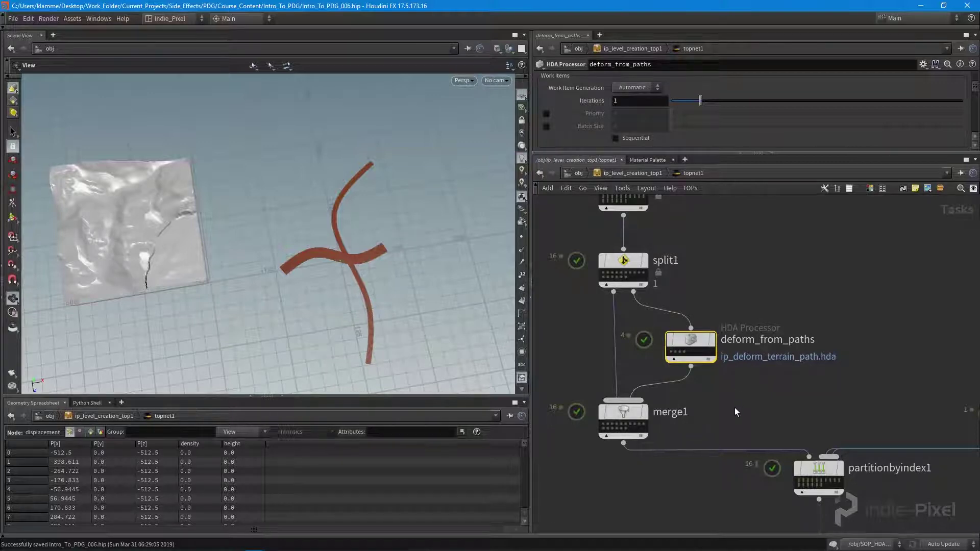
pyautogui.moveTo(716, 341); pyautogui.dragTo(736, 306, button='middle')
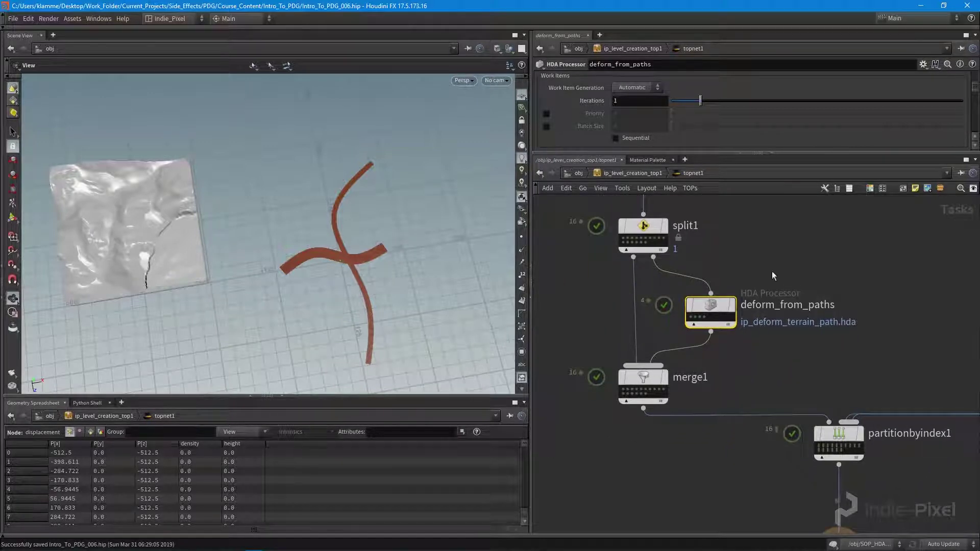
pyautogui.moveTo(742, 352); pyautogui.dragTo(750, 320, button='middle')
# Examine the network flow from the split branch through merge1 and the neighbouring inputs into partitionbyindex1.
pyautogui.moveTo(580, 331); pyautogui.dragTo(707, 420)
pyautogui.moveTo(700, 429); pyautogui.dragTo(601, 412, button='middle')
pyautogui.moveTo(704, 326); pyautogui.dragTo(664, 303, button='middle')
pyautogui.moveTo(641, 300); pyautogui.dragTo(773, 399)
pyautogui.moveTo(773, 399); pyautogui.dragTo(726, 385, button='middle')
pyautogui.scroll(-3, 727, 385)
pyautogui.moveTo(736, 294); pyautogui.dragTo(850, 387)
pyautogui.moveTo(853, 404); pyautogui.dragTo(771, 449, button='middle')
pyautogui.moveTo(918, 434); pyautogui.dragTo(784, 200)
pyautogui.moveTo(715, 468); pyautogui.dragTo(866, 429, button='middle')
# Show partitionbyindex1's parameters and enlarge the parameter area to reveal the Dirtying Mode and Partition When settings.
pyautogui.scroll(2, 747, 375)
pyautogui.scroll(3, 746, 375)
pyautogui.click(725, 366)
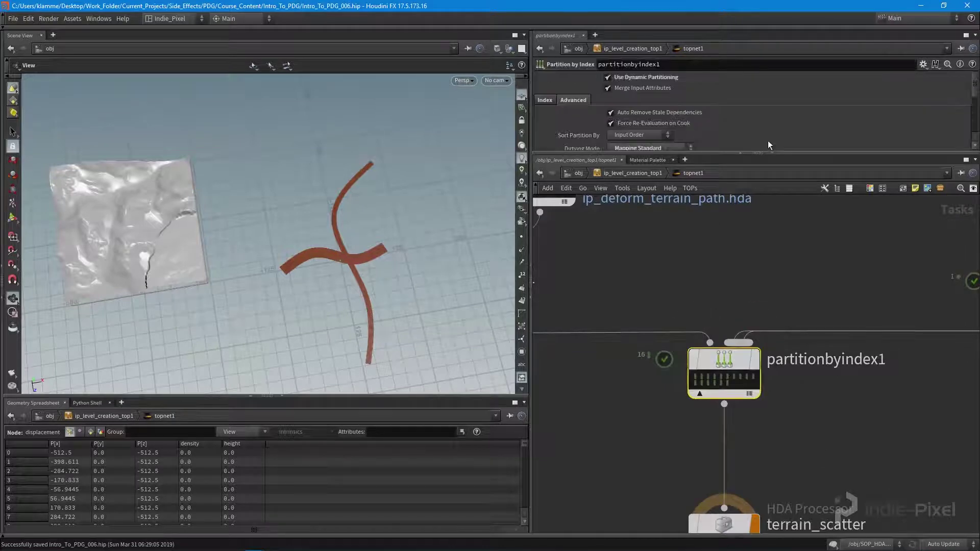
pyautogui.moveTo(782, 152); pyautogui.dragTo(778, 210)
pyautogui.moveTo(582, 149)
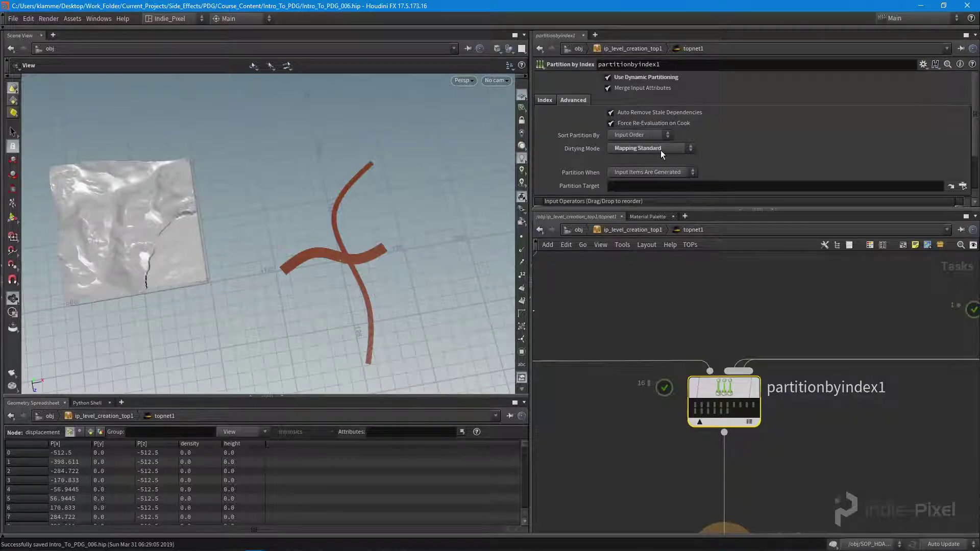
# Consult the Partition by Index help on dirtying modes alongside the node's work items, then minimize the help window.
pyautogui.moveTo(255, 543)
pyautogui.click(299, 509)
pyautogui.scroll(-1, 397, 338)
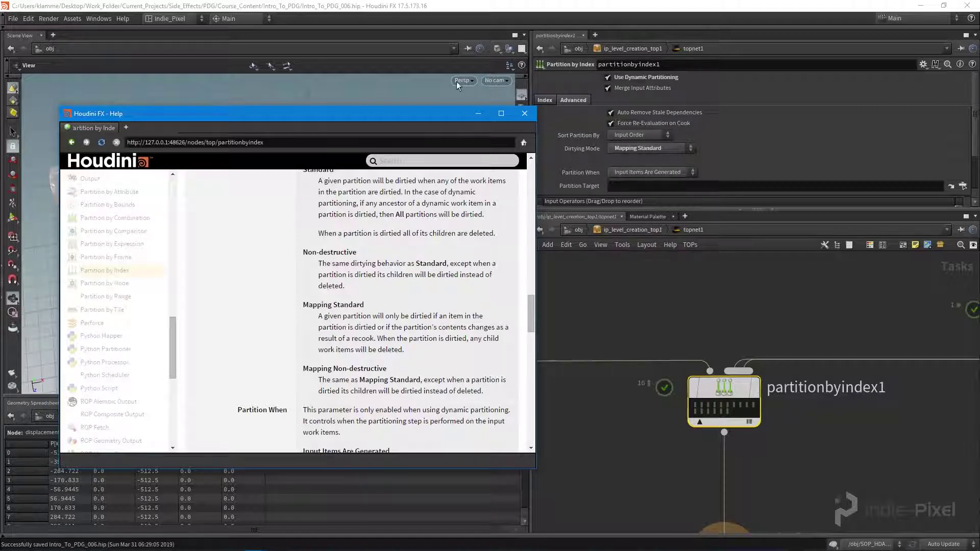
pyautogui.scroll(-3, 704, 303)
pyautogui.moveTo(782, 348); pyautogui.dragTo(756, 370, button='middle')
pyautogui.moveTo(837, 385); pyautogui.dragTo(759, 361, button='middle')
pyautogui.scroll(3, 759, 399)
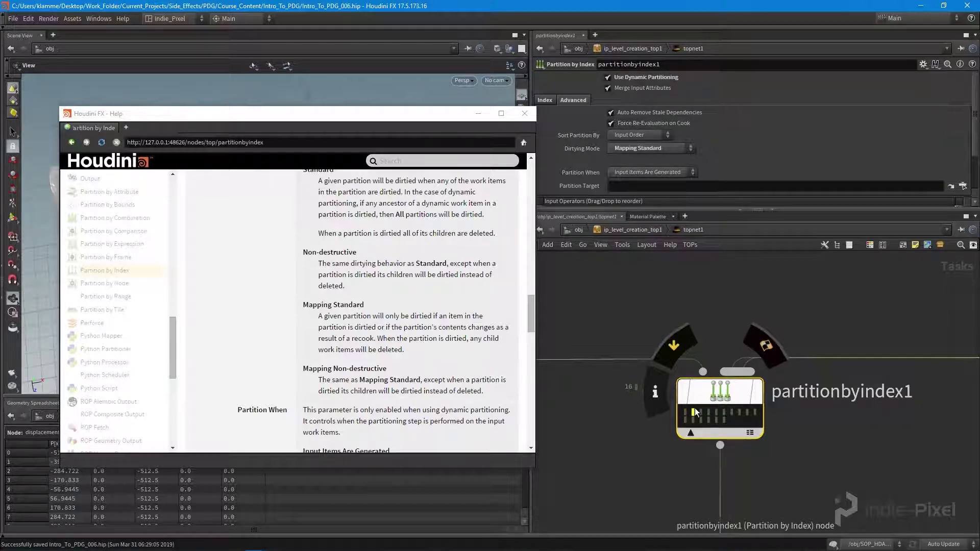
pyautogui.scroll(-3, 806, 456)
pyautogui.scroll(-3, 806, 456)
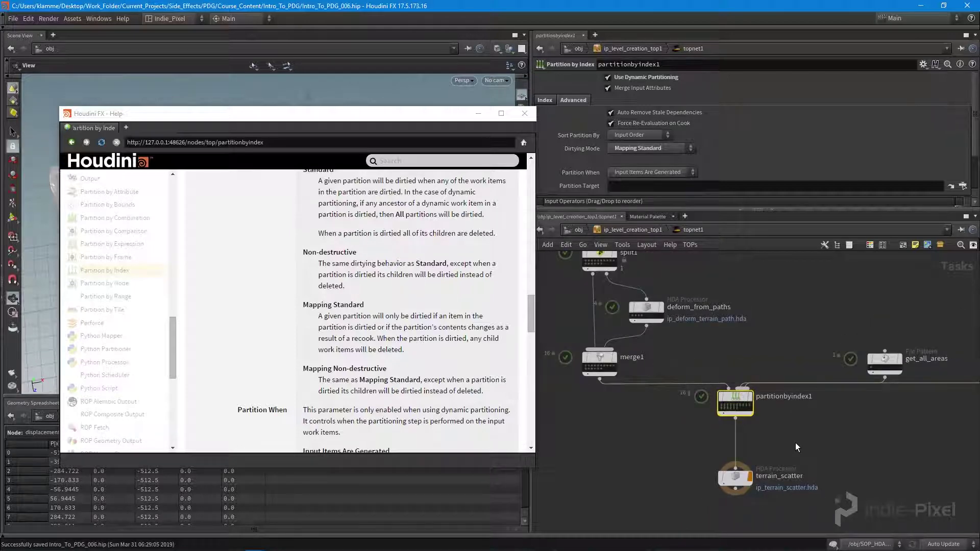
pyautogui.click(478, 113)
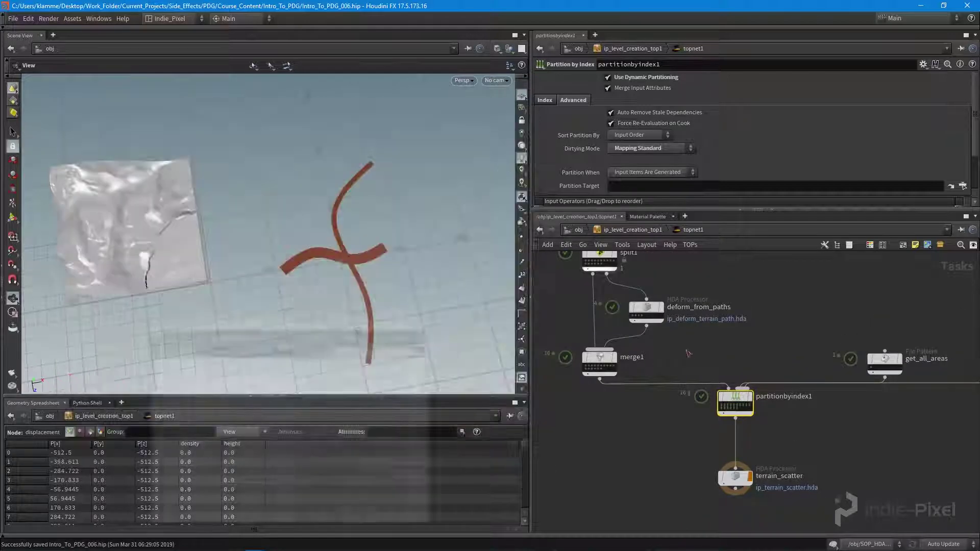
pyautogui.click(787, 321)
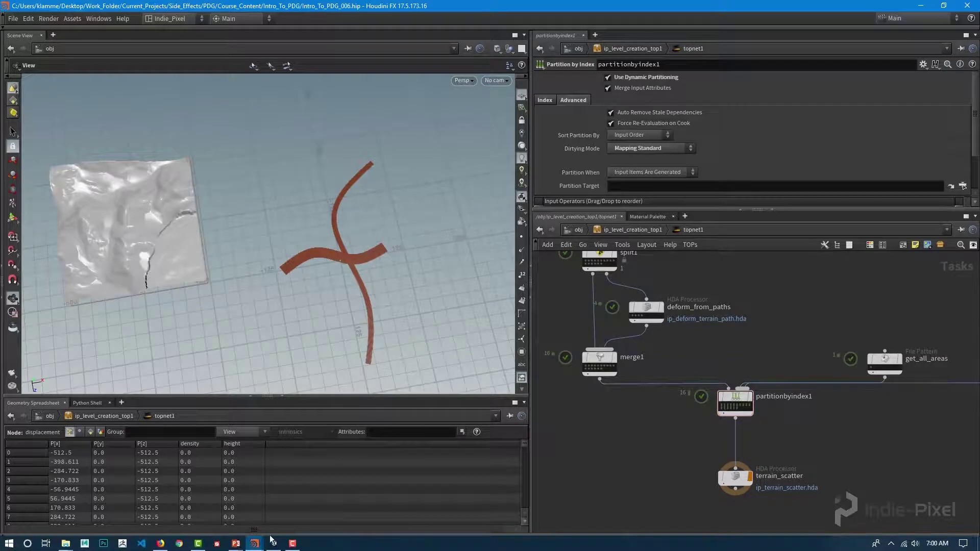
# Switch to Unity, select ip_basic_path1 and put its curve into Edit mode.
pyautogui.click(277, 544)
pyautogui.keyDown('alt'); pyautogui.moveTo(466, 209); pyautogui.dragTo(74, 113); pyautogui.keyUp('alt')
pyautogui.click(60, 126)
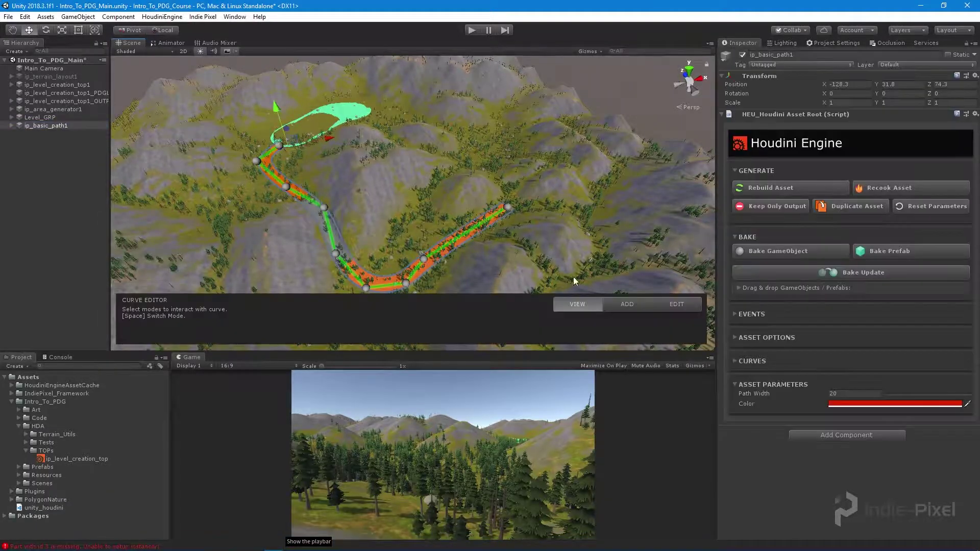
pyautogui.keyDown('alt'); pyautogui.moveTo(581, 268); pyautogui.dragTo(627, 316); pyautogui.keyUp('alt')
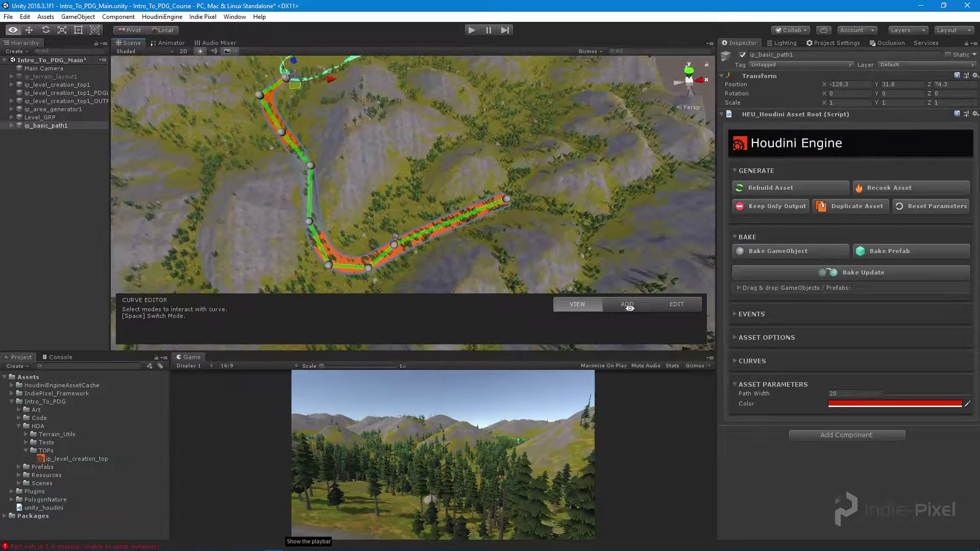
pyautogui.click(677, 304)
# Move the free end point of the ip_basic_path1 curve and view the surrounding terrain.
pyautogui.moveTo(542, 168); pyautogui.dragTo(485, 225)
pyautogui.keyDown('alt'); pyautogui.moveTo(549, 223); pyautogui.dragTo(430, 213); pyautogui.keyUp('alt')
pyautogui.keyDown('alt'); pyautogui.moveTo(448, 249); pyautogui.dragTo(507, 206); pyautogui.keyUp('alt')
pyautogui.keyDown('alt'); pyautogui.moveTo(506, 206); pyautogui.dragTo(505, 194, button='right'); pyautogui.keyUp('alt')
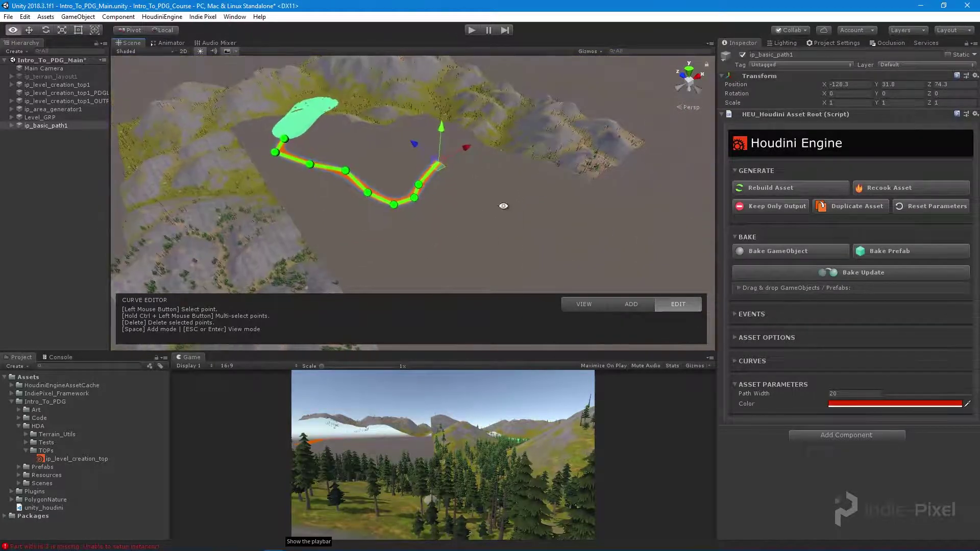
# Examine the terrain tiles around the edited path from several angles in the scene.
pyautogui.moveTo(504, 209)
pyautogui.keyDown('alt'); pyautogui.mouseDown()
pyautogui.moveTo(527, 215)
pyautogui.moveTo(499, 204)
pyautogui.mouseUp(); pyautogui.keyUp('alt')
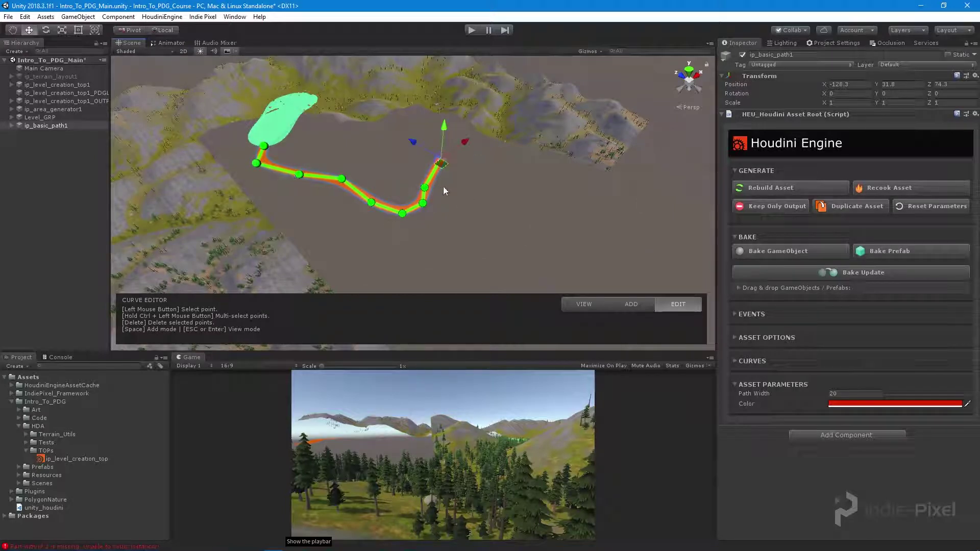
pyautogui.keyDown('alt'); pyautogui.moveTo(469, 193); pyautogui.dragTo(378, 200); pyautogui.keyUp('alt')
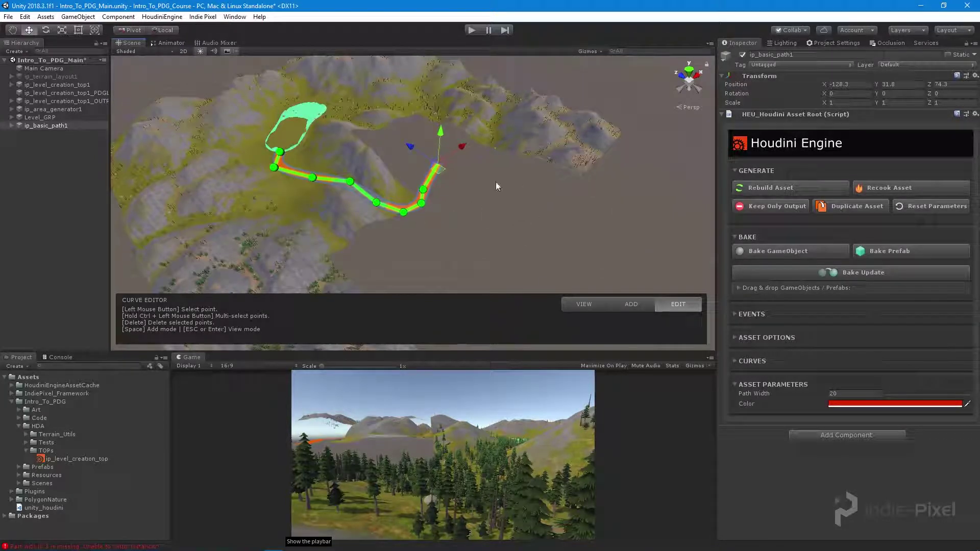
pyautogui.keyDown('alt'); pyautogui.moveTo(505, 209); pyautogui.dragTo(549, 234); pyautogui.keyUp('alt')
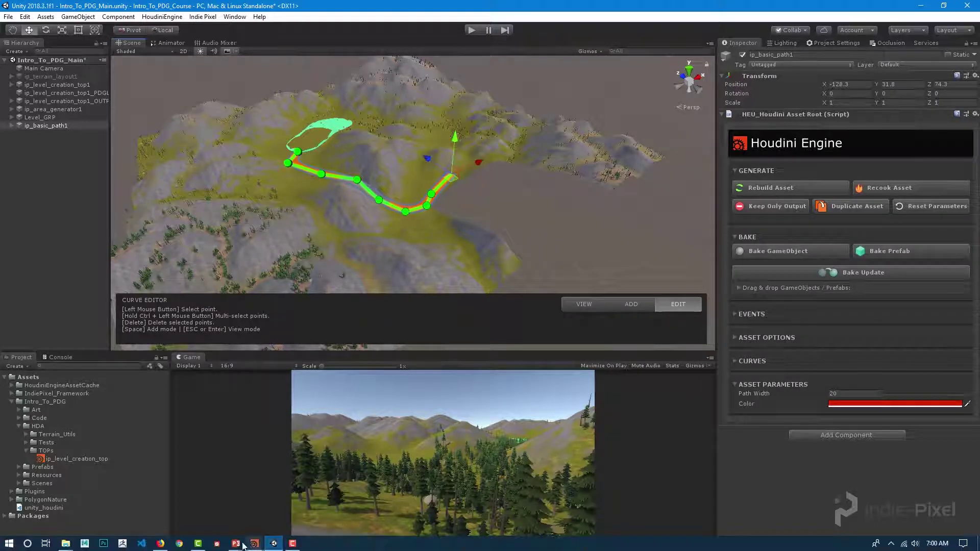
# Switch to Houdini and select all nodes of the level-creation TOP network.
pyautogui.click(254, 544)
pyautogui.click(210, 498)
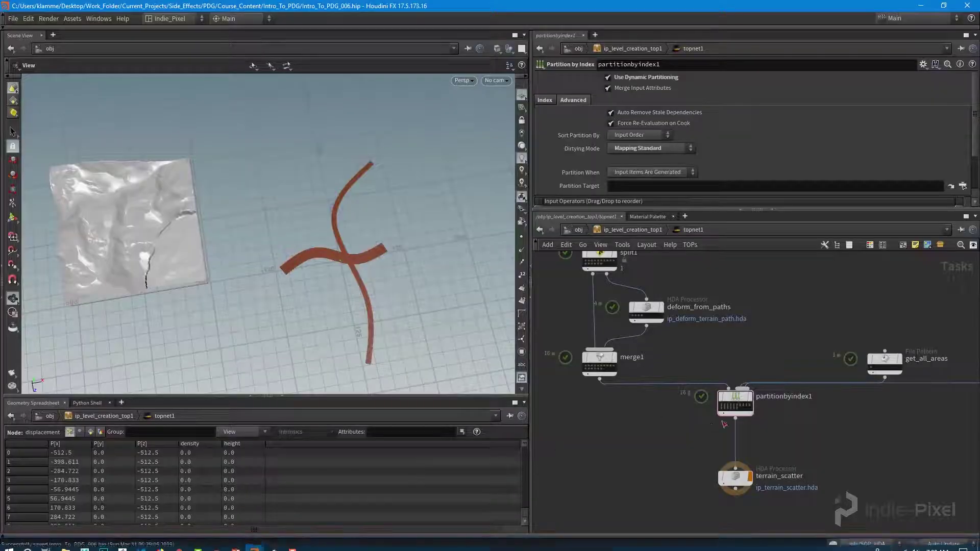
pyautogui.moveTo(751, 398); pyautogui.dragTo(742, 454, button='middle')
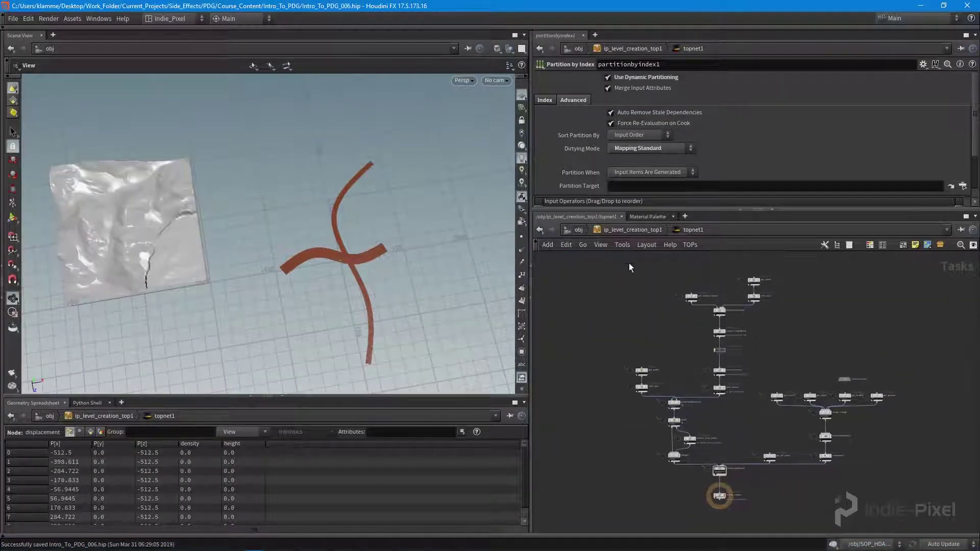
pyautogui.moveTo(631, 268); pyautogui.dragTo(910, 504)
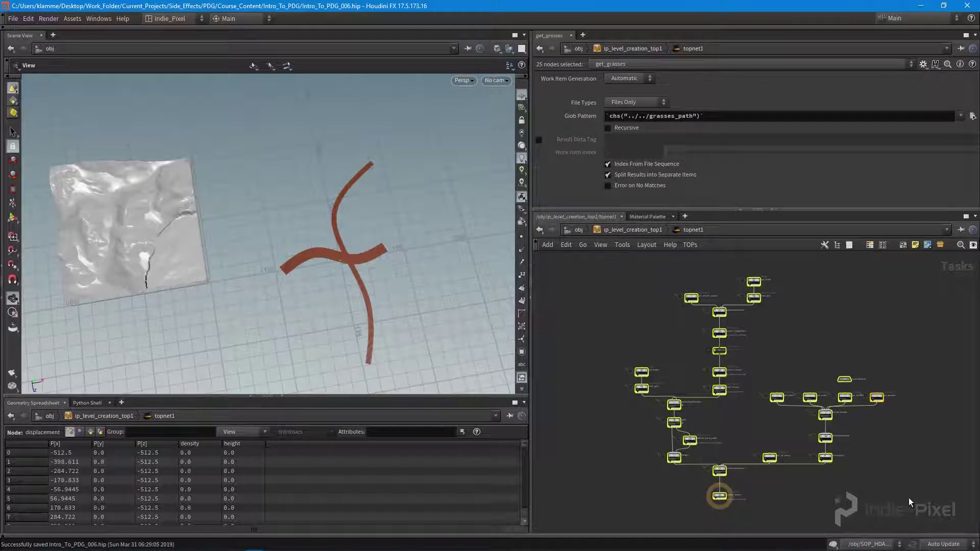
# Select one of partitionbyindex1's work items to show its terrain tile in the viewport.
pyautogui.moveTo(771, 488); pyautogui.dragTo(851, 527, button='middle')
pyautogui.scroll(5, 758, 431)
pyautogui.moveTo(696, 428); pyautogui.dragTo(687, 404, button='middle')
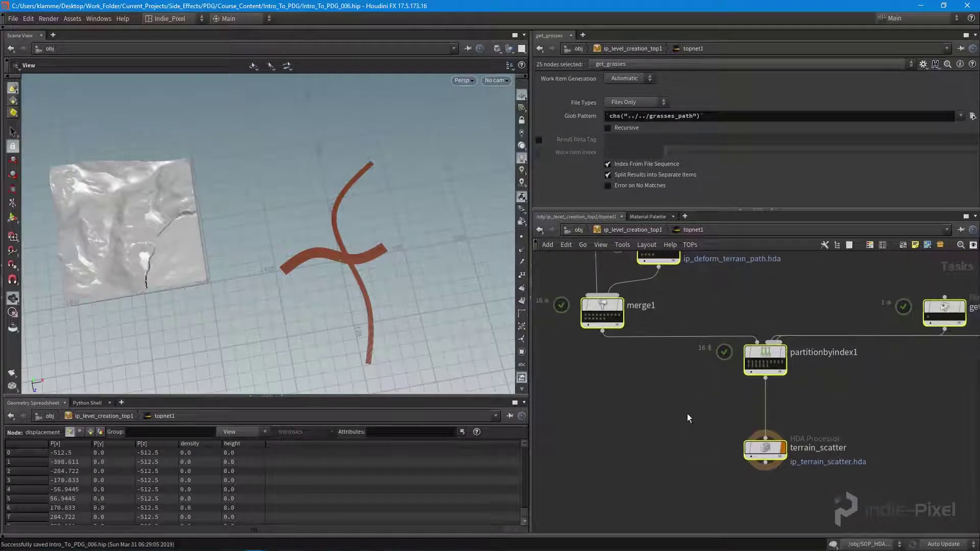
pyautogui.moveTo(753, 495); pyautogui.dragTo(737, 467, button='middle')
pyautogui.scroll(3, 780, 457)
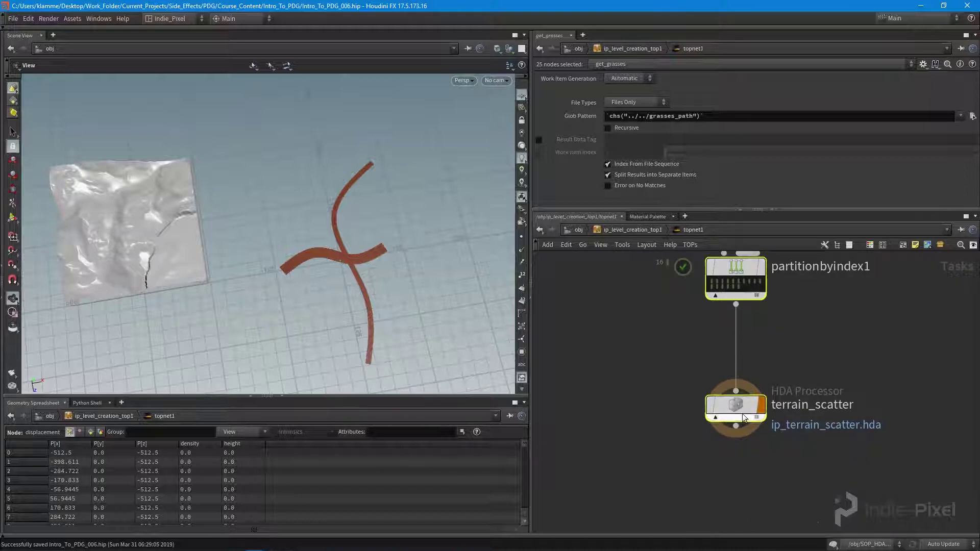
pyautogui.moveTo(758, 472); pyautogui.dragTo(748, 477, button='middle')
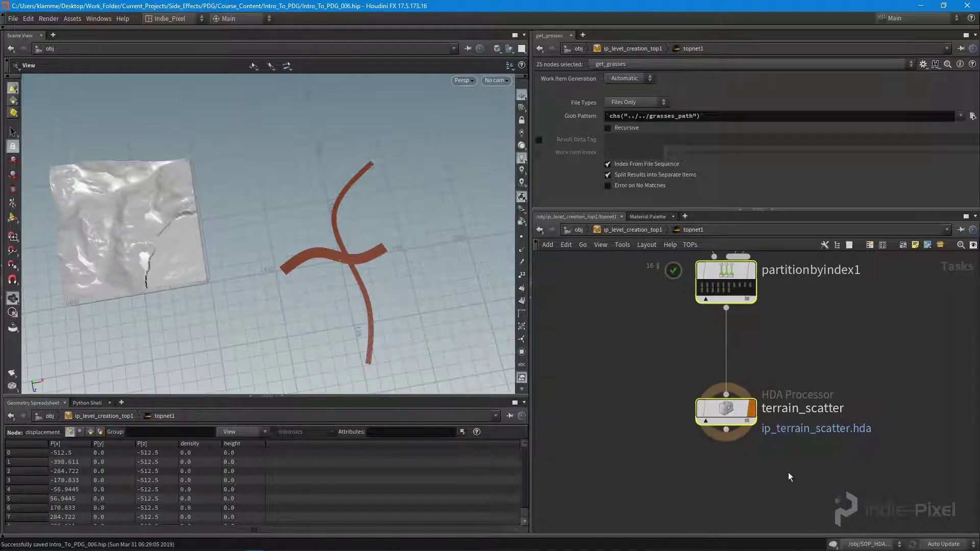
pyautogui.scroll(3, 764, 364)
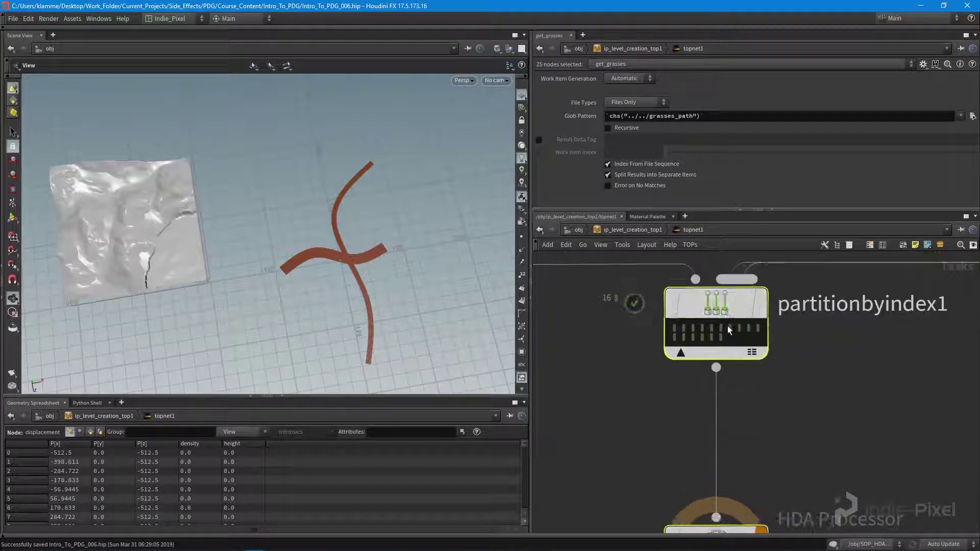
pyautogui.click(727, 326)
# Examine the path mask on the displayed terrain tile against the neighbouring path curves and area shape.
pyautogui.moveTo(320, 276); pyautogui.dragTo(280, 293)
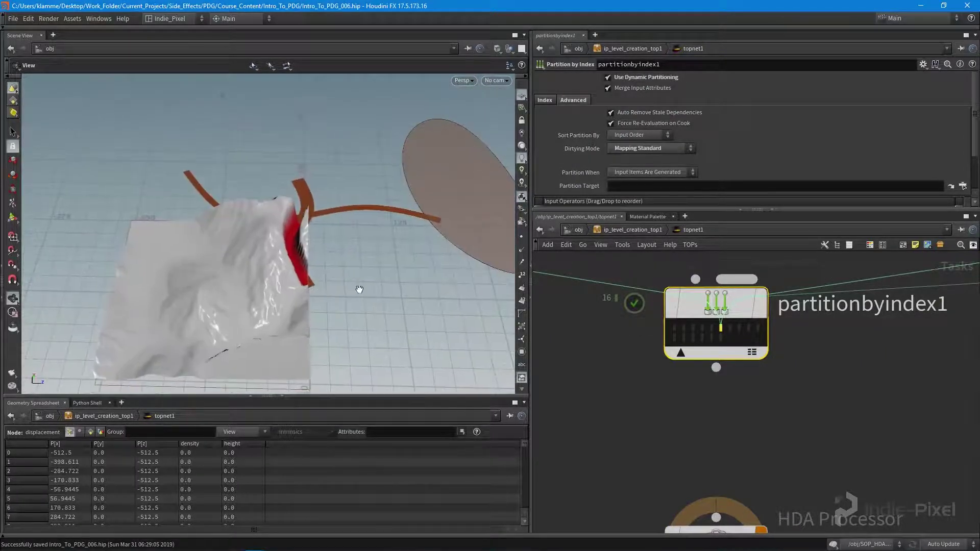
pyautogui.moveTo(367, 289); pyautogui.dragTo(240, 252)
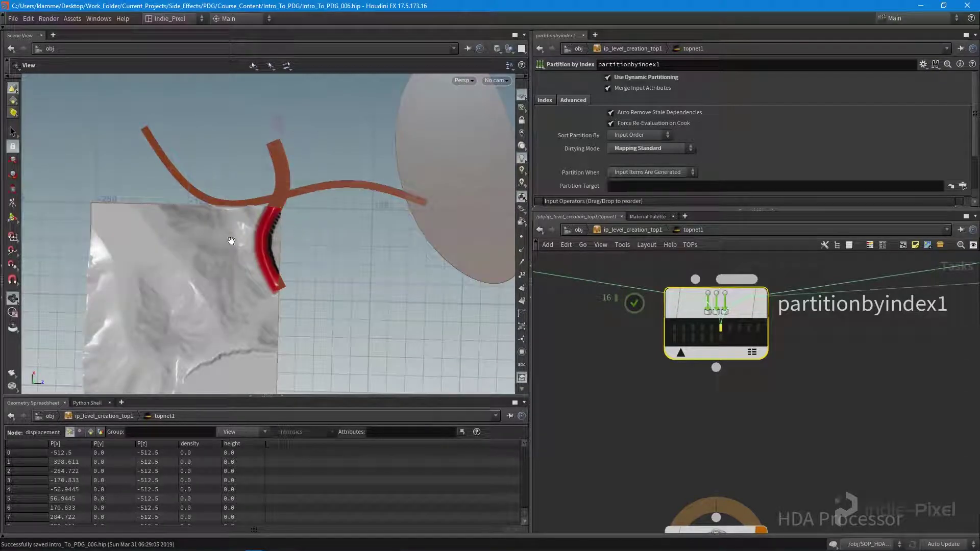
pyautogui.moveTo(336, 308); pyautogui.dragTo(345, 203)
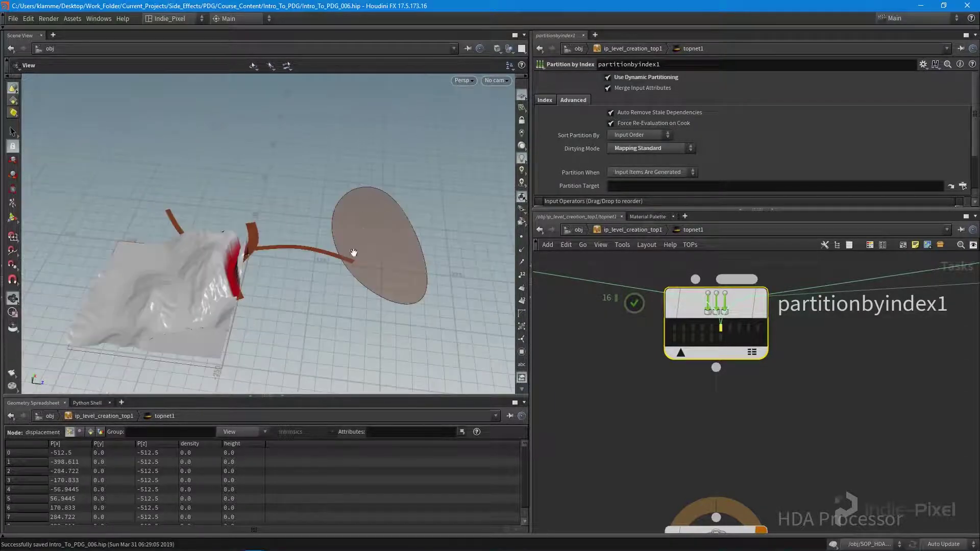
pyautogui.moveTo(291, 251); pyautogui.dragTo(411, 298)
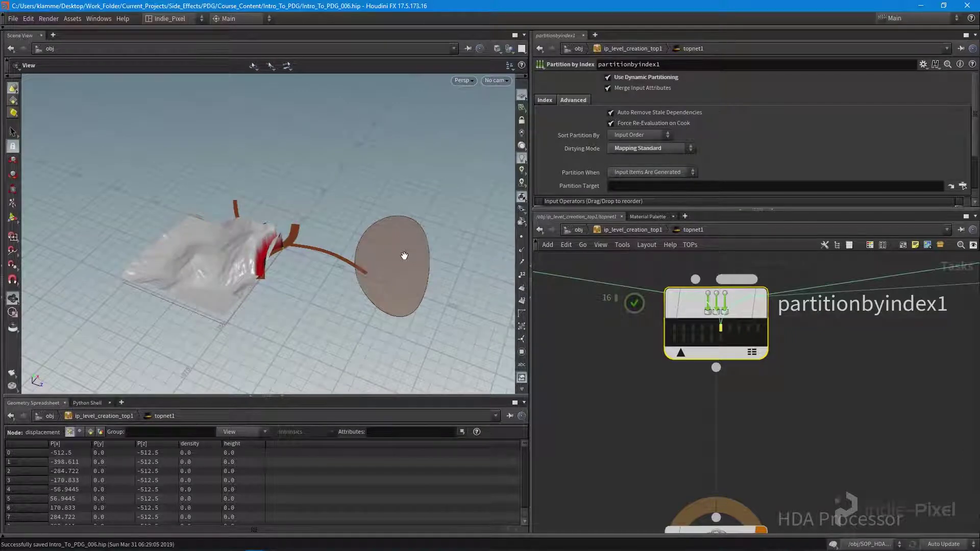
pyautogui.moveTo(258, 235); pyautogui.dragTo(344, 245, button='right')
pyautogui.moveTo(344, 245); pyautogui.dragTo(285, 259)
pyautogui.moveTo(214, 220); pyautogui.dragTo(302, 204, button='right')
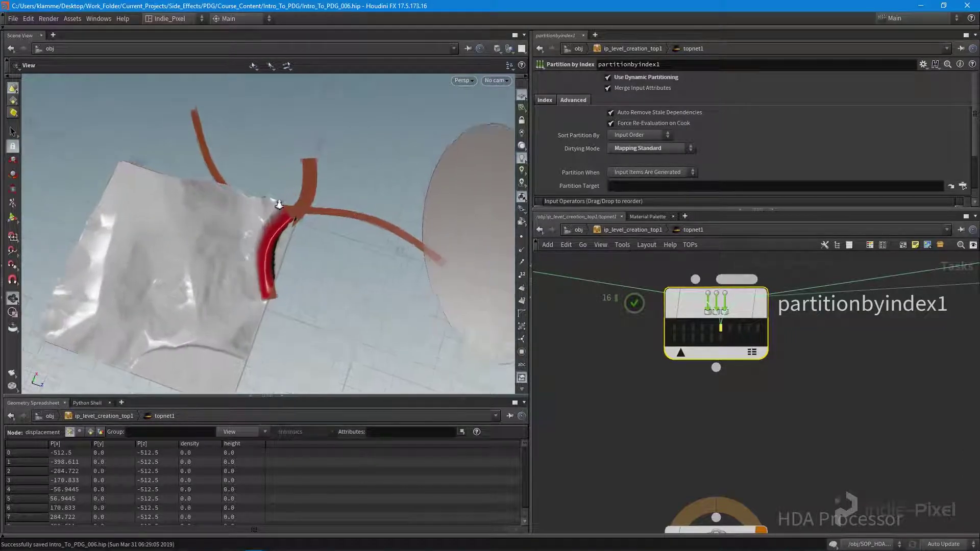
pyautogui.moveTo(302, 203); pyautogui.dragTo(316, 144)
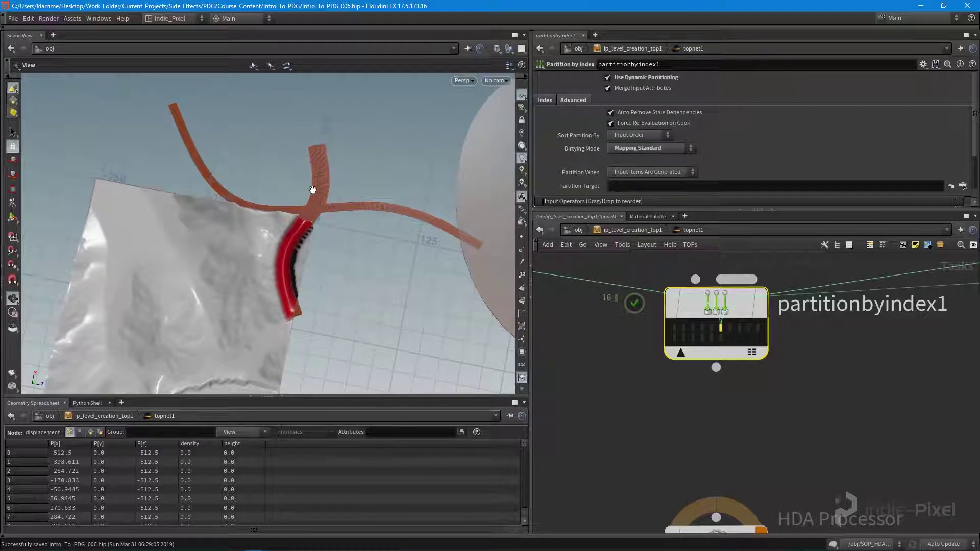
pyautogui.moveTo(313, 333); pyautogui.dragTo(316, 213)
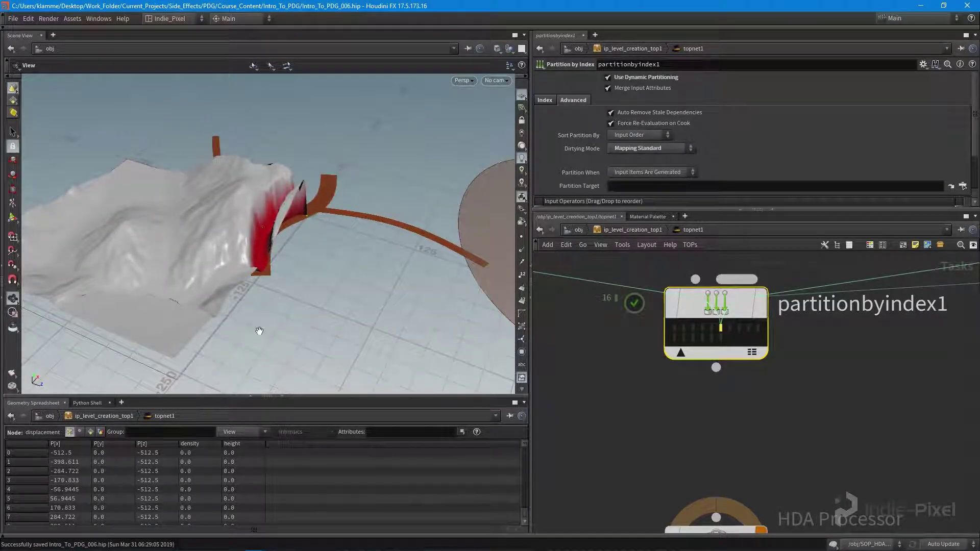
pyautogui.moveTo(219, 221); pyautogui.dragTo(316, 195)
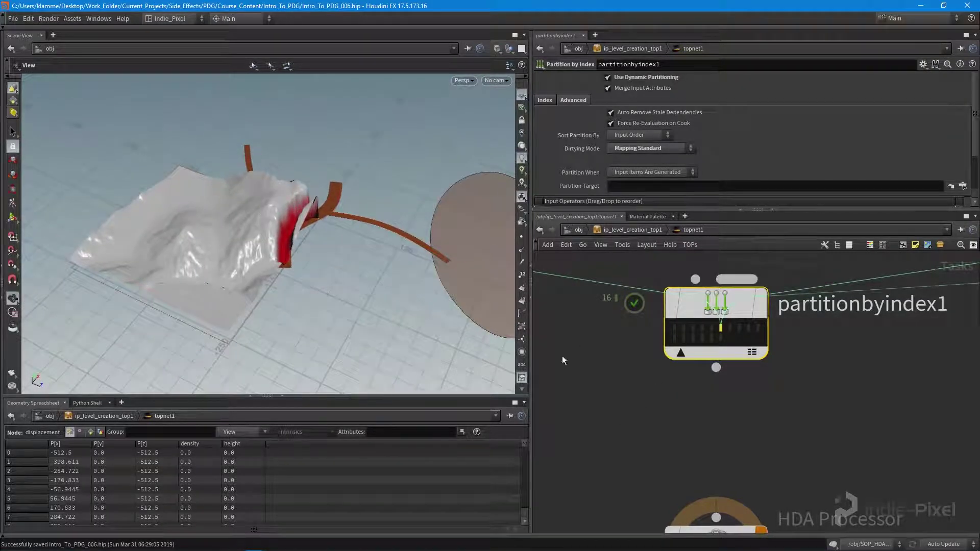
# Leave the TOP network for the object level and enter the SOP_HDAs geometry network.
pyautogui.moveTo(815, 447); pyautogui.dragTo(787, 362, button='middle')
pyautogui.click(695, 430)
pyautogui.press('u')
pyautogui.press('u')
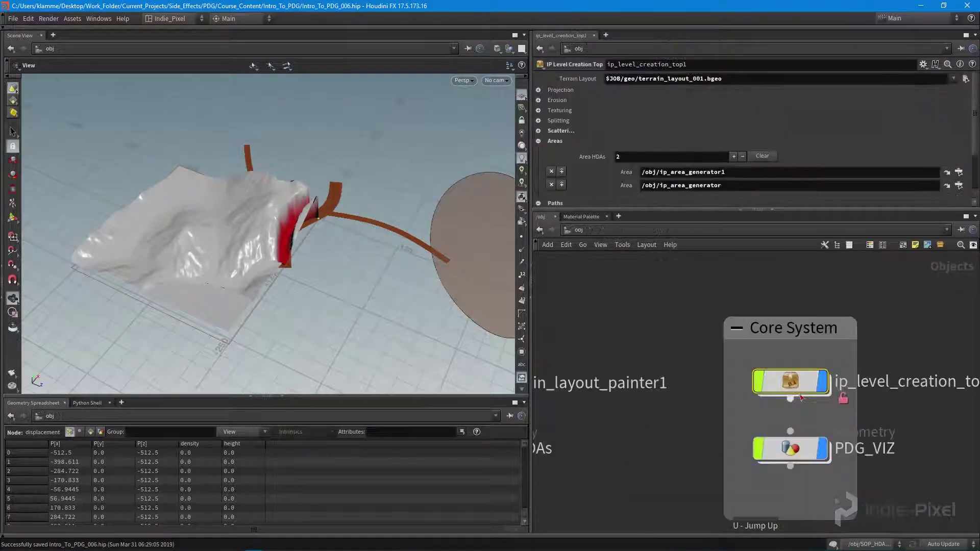
pyautogui.moveTo(882, 431); pyautogui.dragTo(880, 393, button='middle')
pyautogui.scroll(-3, 880, 397)
pyautogui.moveTo(685, 462); pyautogui.dragTo(775, 461, button='middle')
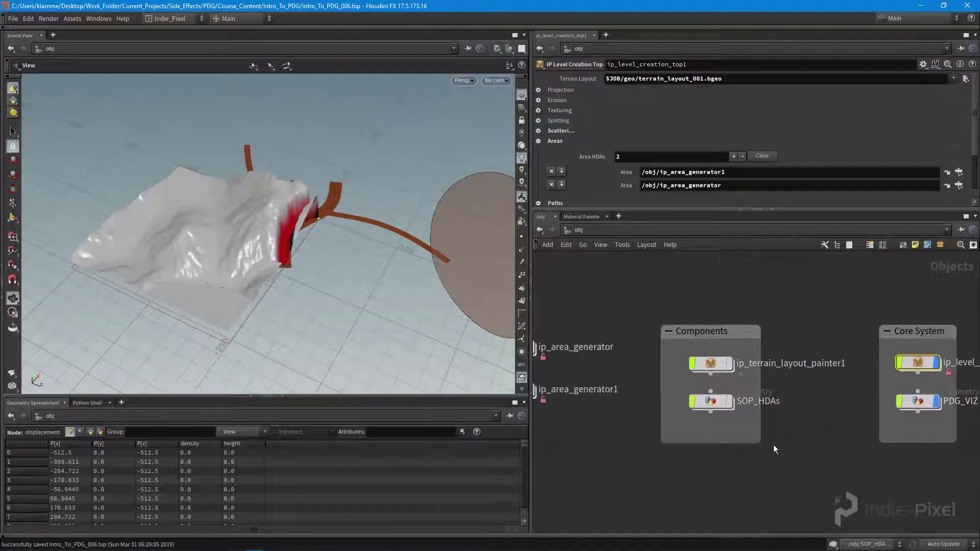
pyautogui.scroll(3, 717, 402)
pyautogui.doubleClick(704, 406)
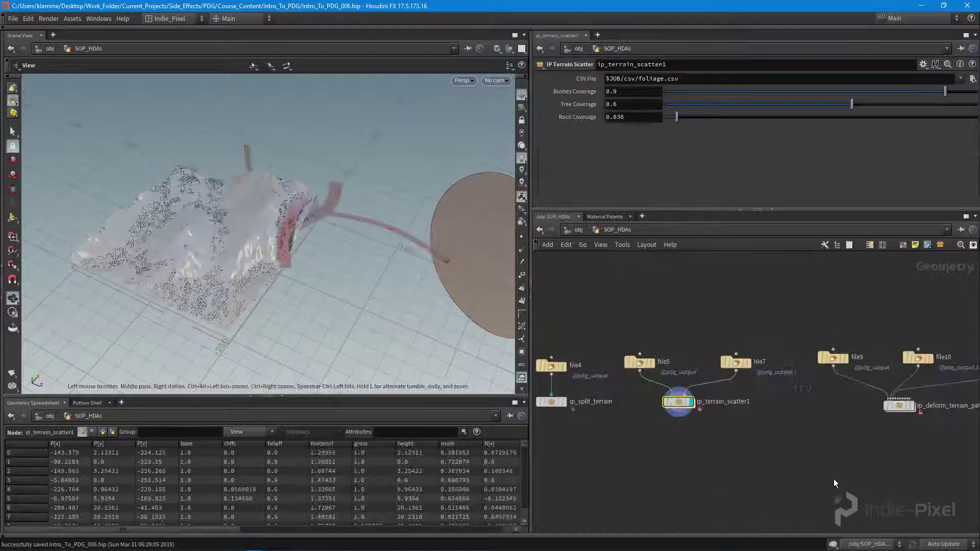
# Enter the ip_terrain_scatter1 asset's internal network.
pyautogui.moveTo(726, 439); pyautogui.dragTo(751, 439, button='middle')
pyautogui.moveTo(702, 409); pyautogui.dragTo(708, 410)
pyautogui.moveTo(712, 425); pyautogui.dragTo(733, 408, button='middle')
pyautogui.scroll(5, 733, 407)
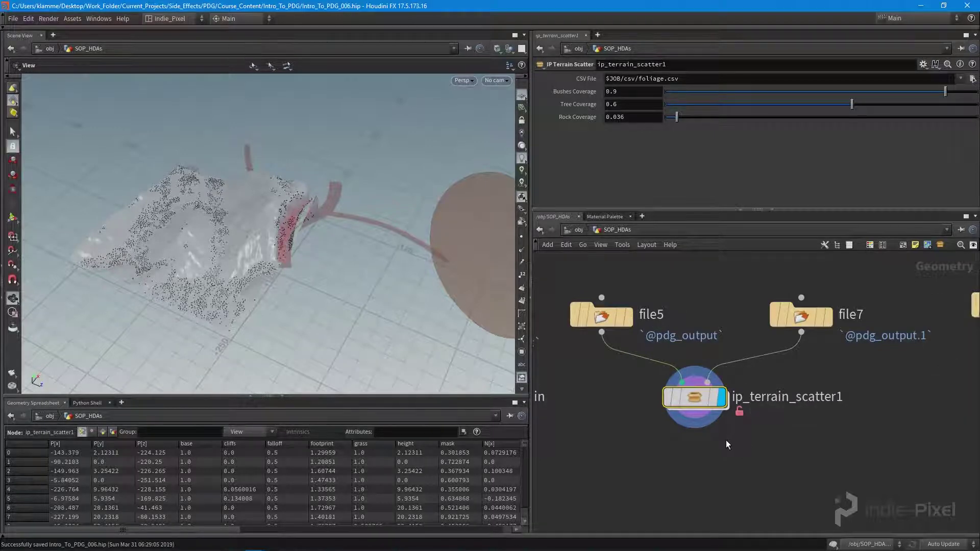
pyautogui.doubleClick(694, 397)
# Set the display flag on heightfield_file1 below the first sub-network input.
pyautogui.scroll(-3, 752, 440)
pyautogui.moveTo(821, 347); pyautogui.dragTo(832, 417, button='middle')
pyautogui.scroll(7, 736, 371)
pyautogui.click(768, 341)
pyautogui.moveTo(828, 343); pyautogui.dragTo(822, 364, button='middle')
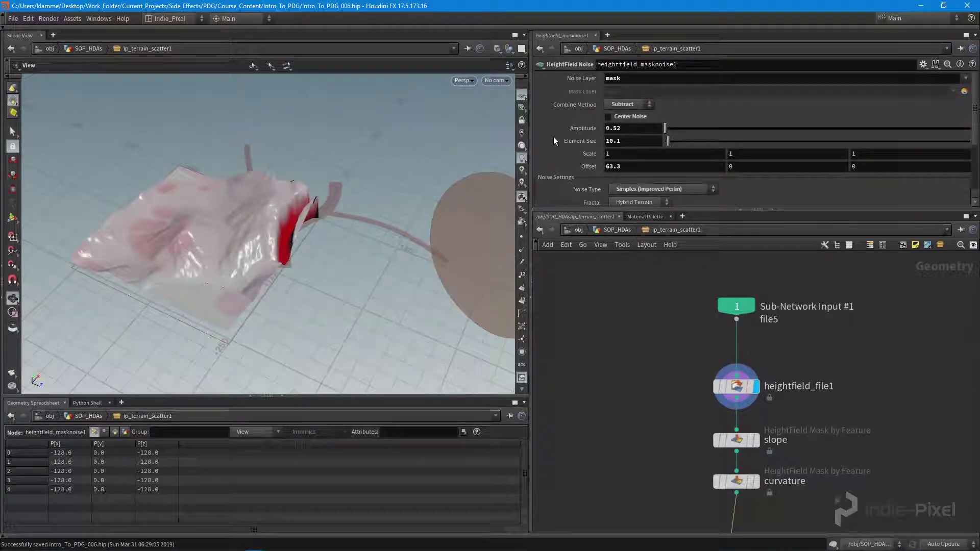
# Hide the other objects in the viewport and examine the mask along the tile's path edge.
pyautogui.click(510, 54)
pyautogui.click(521, 79)
pyautogui.moveTo(378, 197); pyautogui.dragTo(323, 253)
pyautogui.moveTo(735, 386)
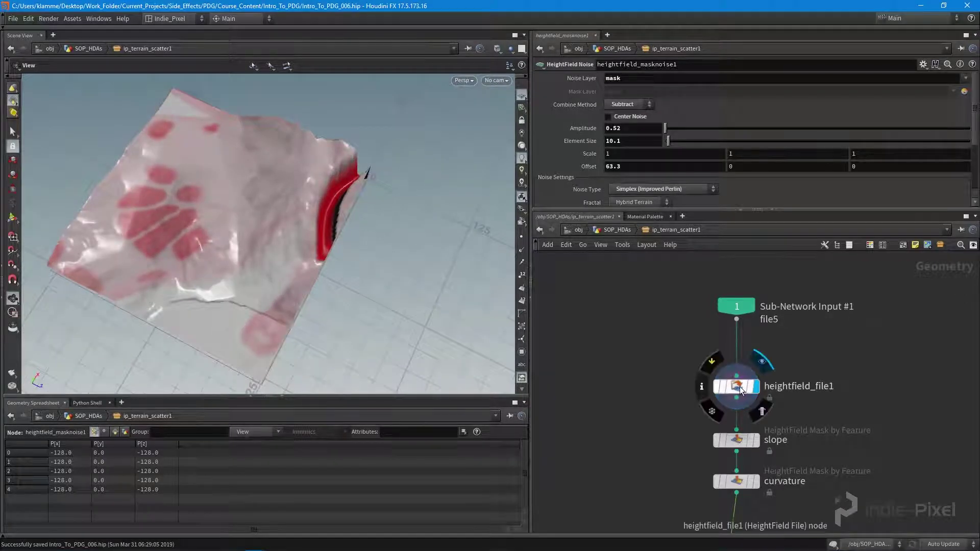
pyautogui.moveTo(316, 252); pyautogui.dragTo(278, 238)
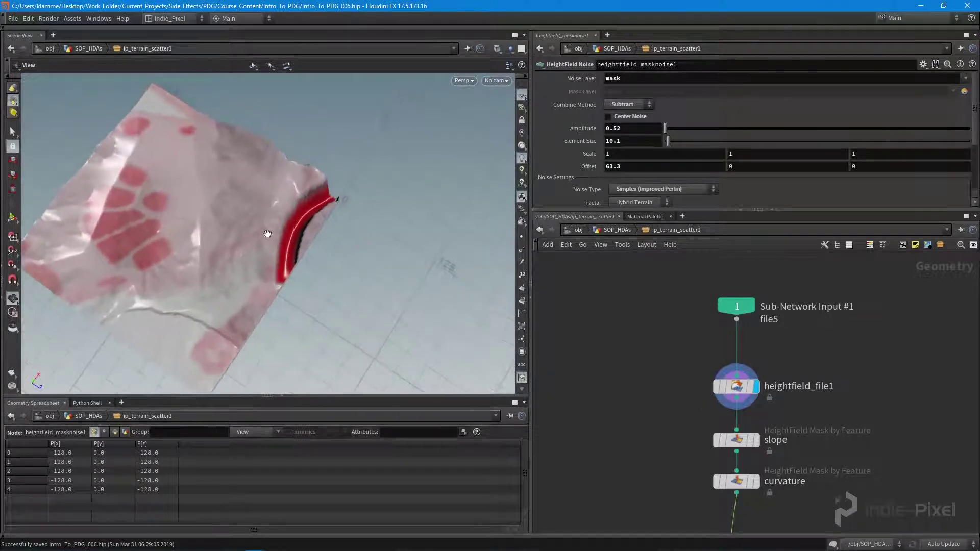
pyautogui.moveTo(278, 238); pyautogui.dragTo(342, 176, button='right')
# Add a Null node beside heightfield_file1 and connect Sub-Network Input #1 to it.
pyautogui.moveTo(789, 347); pyautogui.dragTo(733, 381, button='middle')
pyautogui.press('Tab')
pyautogui.write('nul')
pyautogui.press('Return')
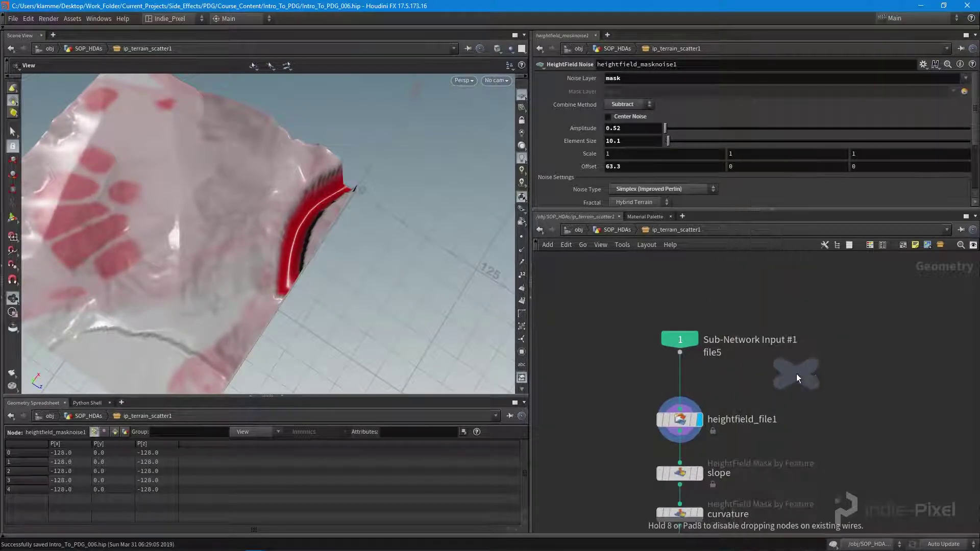
pyautogui.click(796, 373)
pyautogui.moveTo(681, 352); pyautogui.dragTo(788, 380)
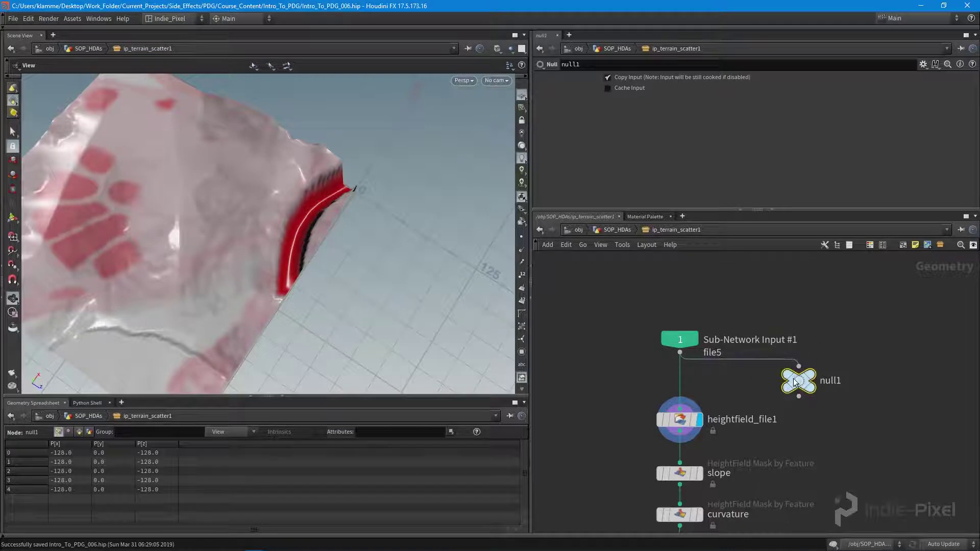
# Inspect null1's node information for the incoming volume layers, including the mask, and close it.
pyautogui.moveTo(794, 379)
pyautogui.click(765, 382)
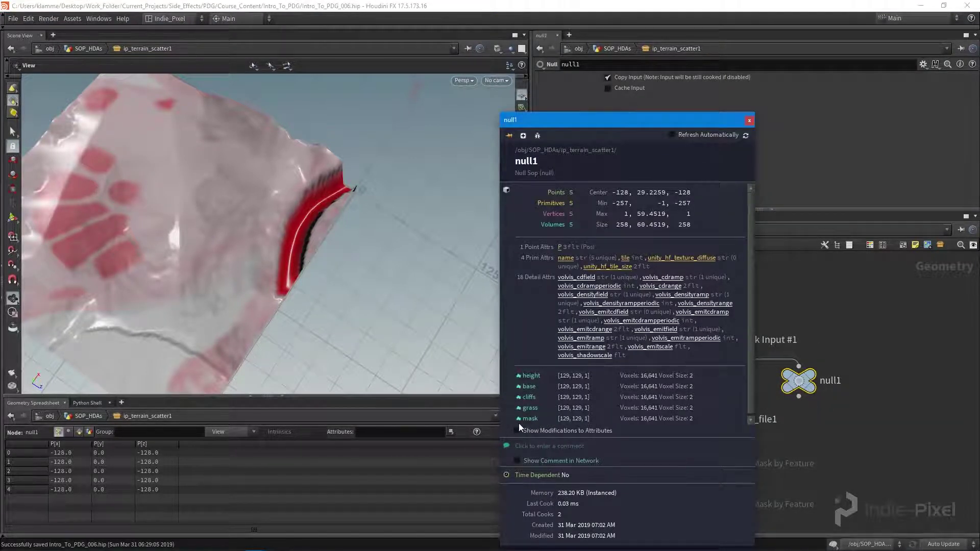
pyautogui.click(749, 121)
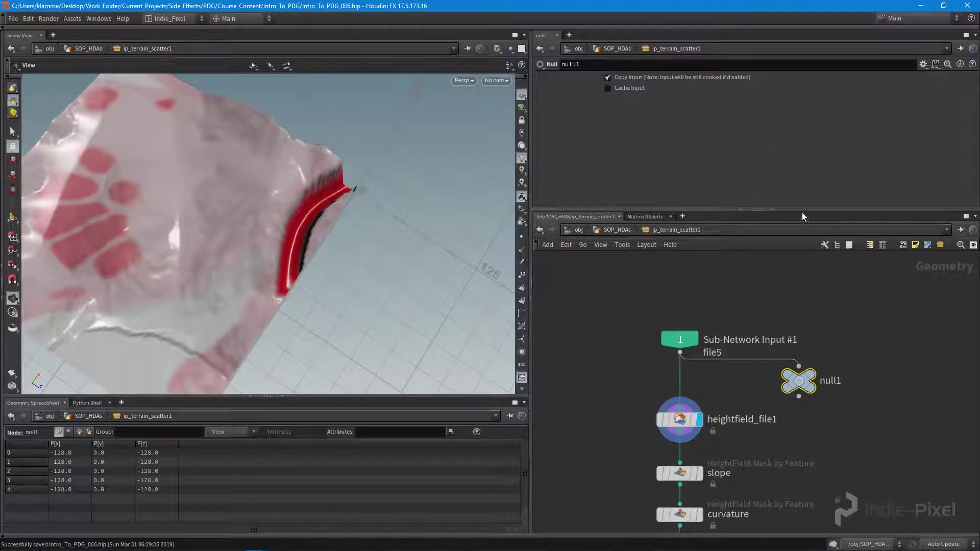
# Enlarge the network editor area and move null1 farther away from the main node chain.
pyautogui.moveTo(800, 209); pyautogui.dragTo(800, 121)
pyautogui.moveTo(859, 381); pyautogui.dragTo(805, 297, button='middle')
pyautogui.moveTo(754, 256); pyautogui.dragTo(811, 267)
# Move heightfield_masknoise1 up directly beneath curvature and display its mask on the terrain.
pyautogui.moveTo(628, 466); pyautogui.dragTo(637, 371, button='middle')
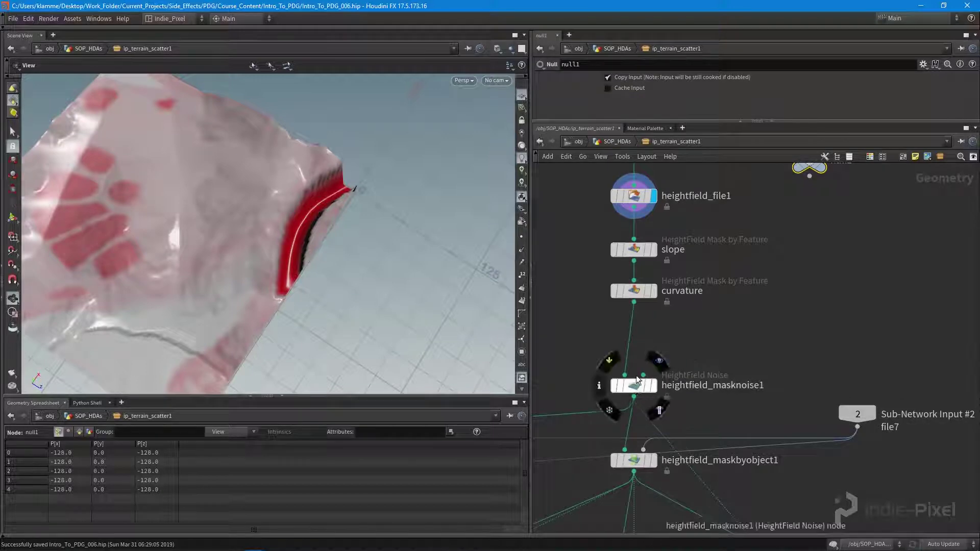
pyautogui.moveTo(636, 380); pyautogui.dragTo(636, 329)
pyautogui.click(653, 331)
pyautogui.moveTo(322, 265); pyautogui.dragTo(266, 270, button='right')
pyautogui.moveTo(266, 269); pyautogui.dragTo(367, 186)
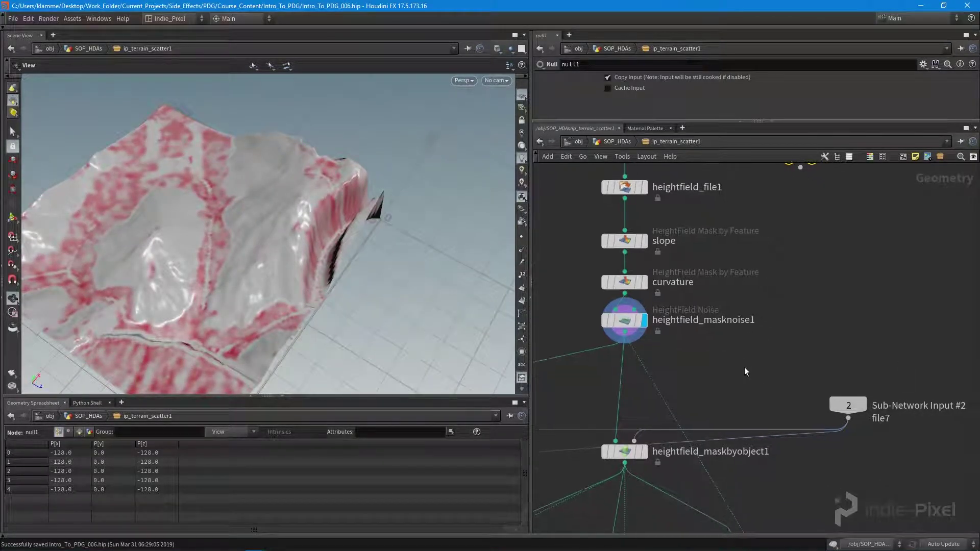
pyautogui.press('Tab')
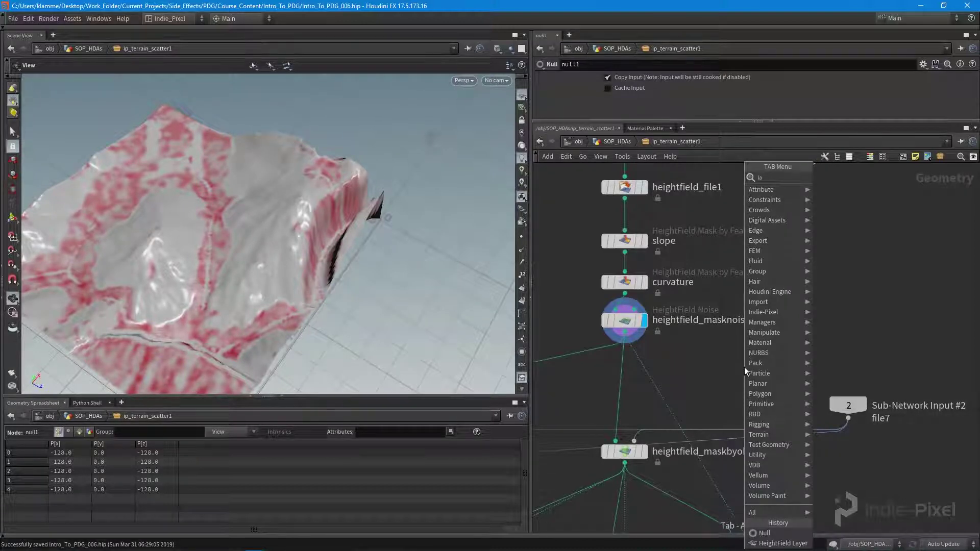
pyautogui.press('Escape')
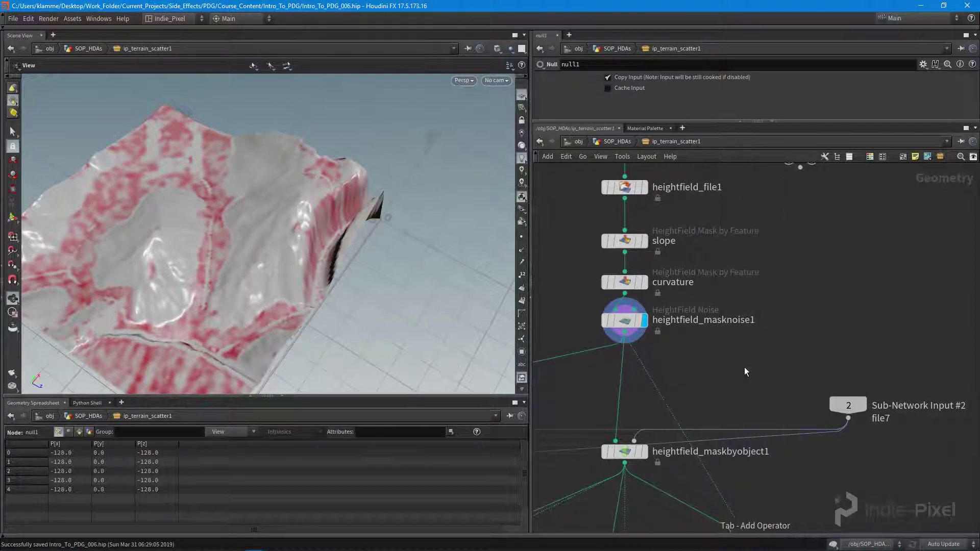
pyautogui.press('Tab')
pyautogui.moveTo(750, 368)
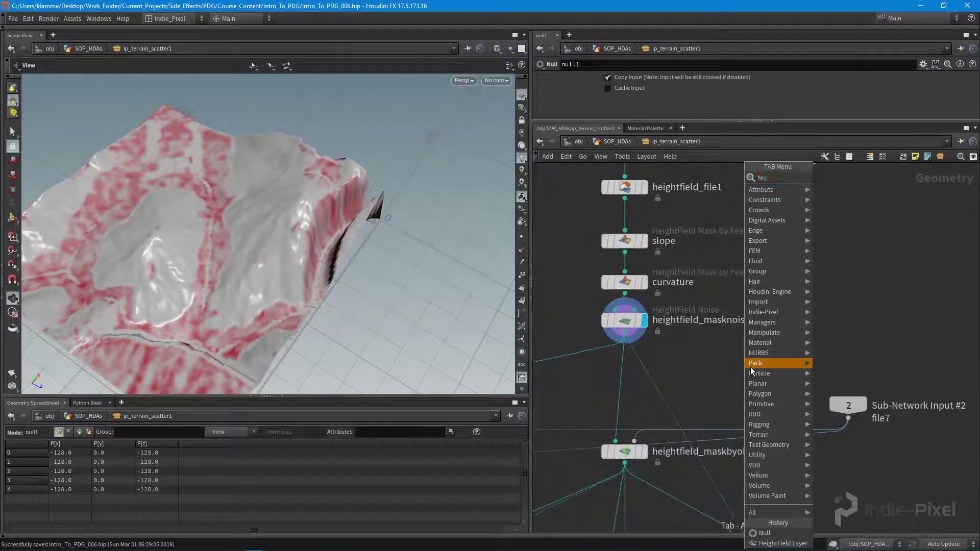
pyautogui.press('Escape')
# Add a HeightField Layer node beside heightfield_masknoise1 and connect heightfield_masknoise1 to its first input.
pyautogui.press('Tab')
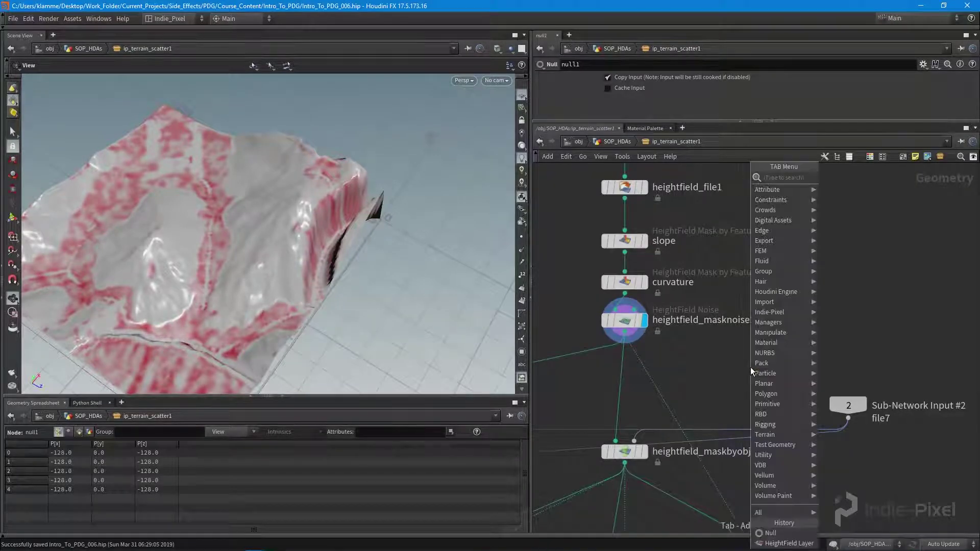
pyautogui.write('heigh')
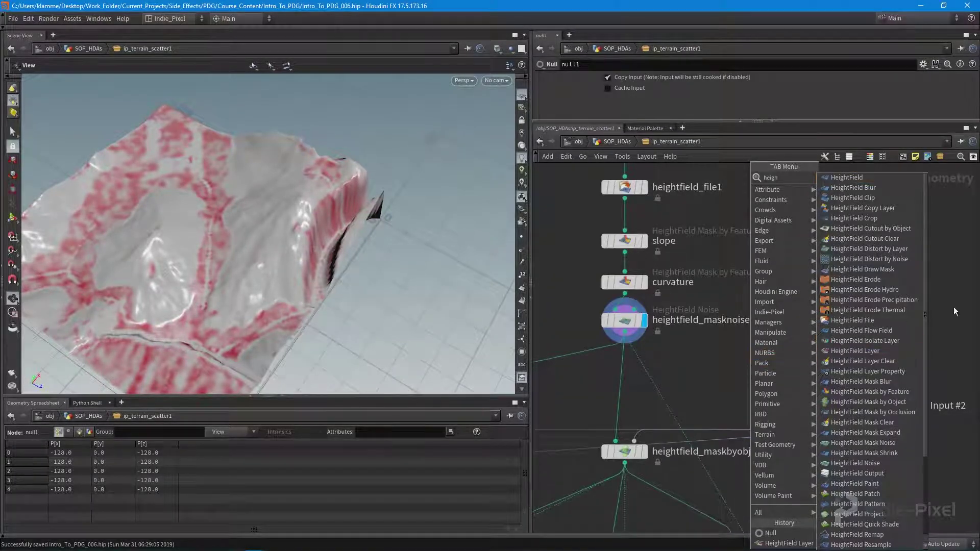
pyautogui.click(854, 351)
pyautogui.click(735, 363)
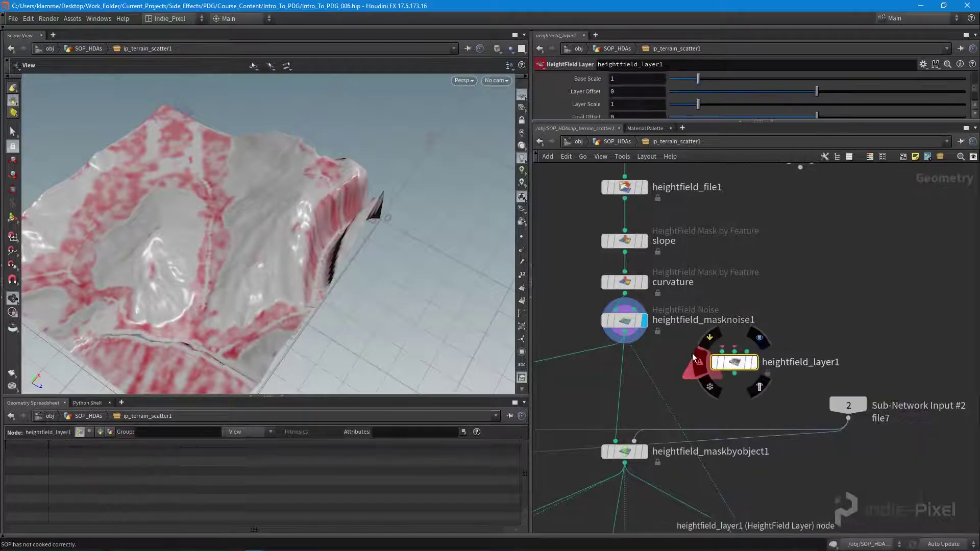
pyautogui.scroll(5, 690, 353)
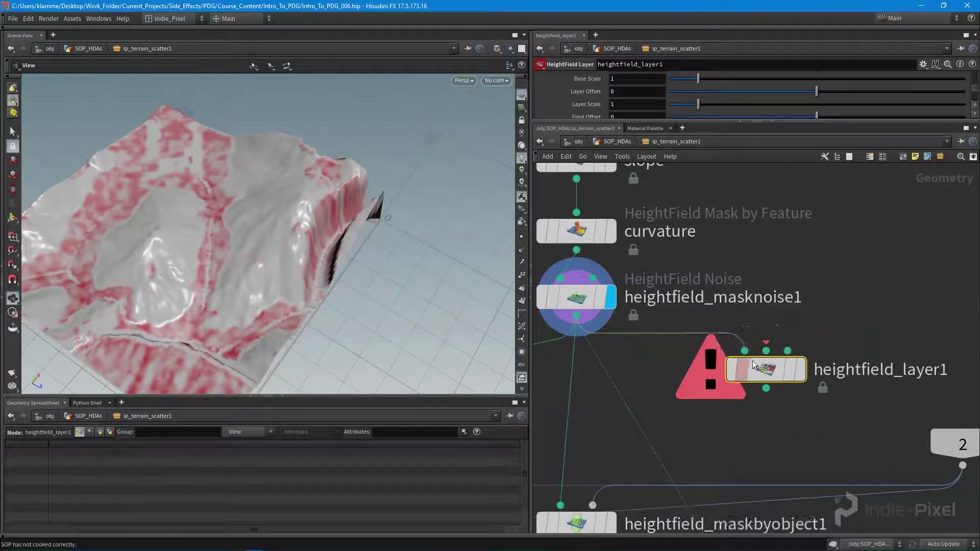
pyautogui.moveTo(765, 368); pyautogui.dragTo(798, 368)
# Connect null1 to the second input of heightfield_layer1 and shift the layer node clear of the main chain.
pyautogui.scroll(-5, 810, 345)
pyautogui.moveTo(838, 259); pyautogui.dragTo(823, 295, button='middle')
pyautogui.scroll(3, 823, 229)
pyautogui.click(829, 231)
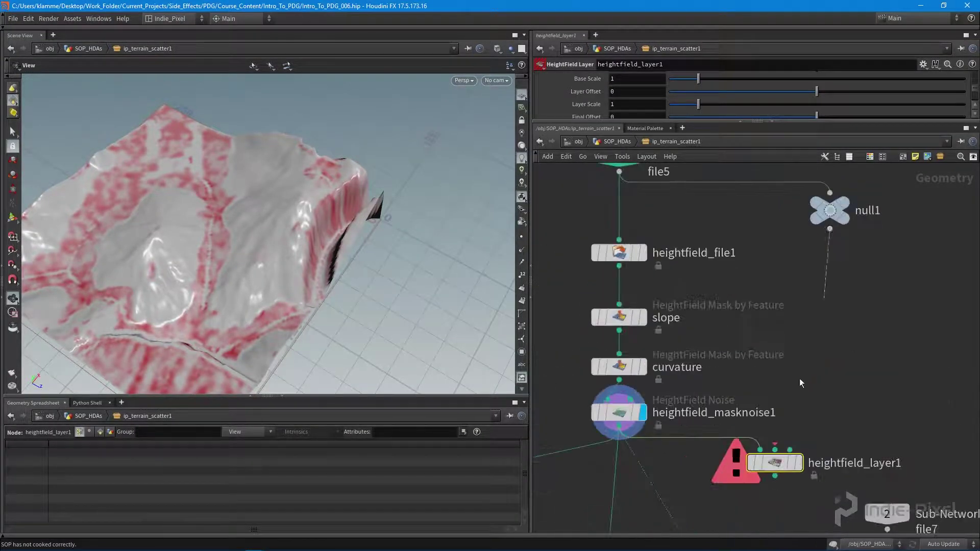
pyautogui.click(774, 447)
pyautogui.moveTo(820, 433); pyautogui.dragTo(789, 318, button='middle')
pyautogui.moveTo(741, 350); pyautogui.dragTo(788, 339)
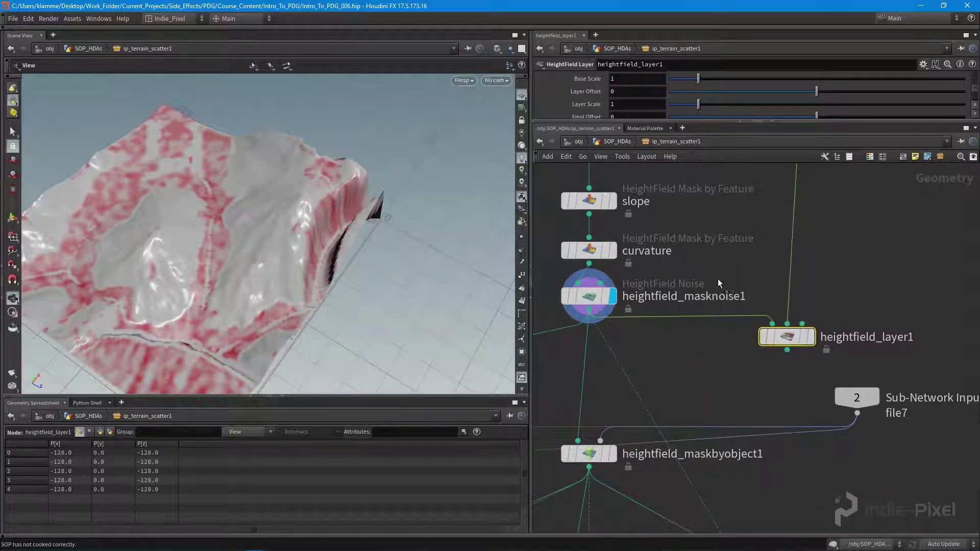
# Enlarge the parameter area and display heightfield_layer1's result on the terrain, placing the node closer to the main chain.
pyautogui.moveTo(803, 122); pyautogui.dragTo(809, 273)
pyautogui.click(811, 412)
pyautogui.moveTo(783, 414); pyautogui.dragTo(740, 427)
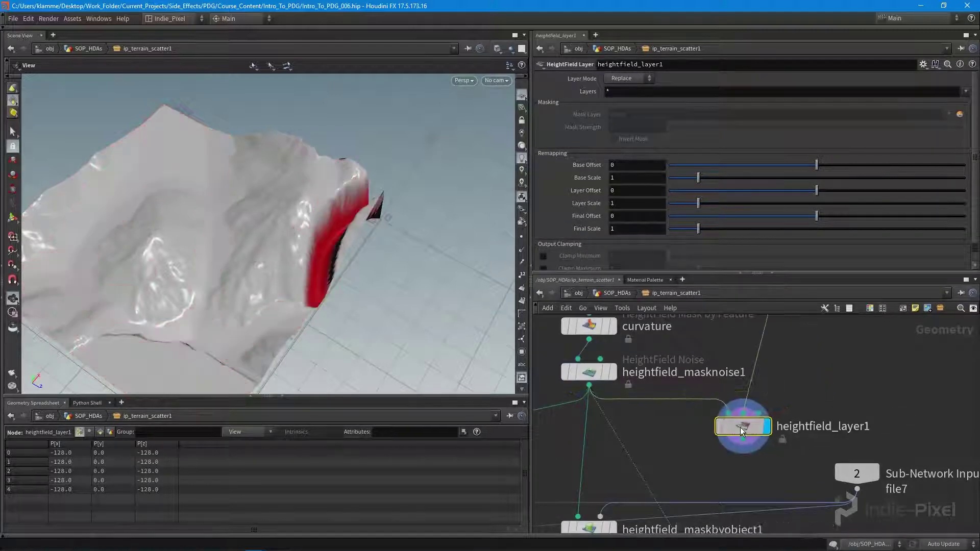
pyautogui.scroll(-2, 281, 240)
pyautogui.moveTo(273, 240); pyautogui.dragTo(288, 280)
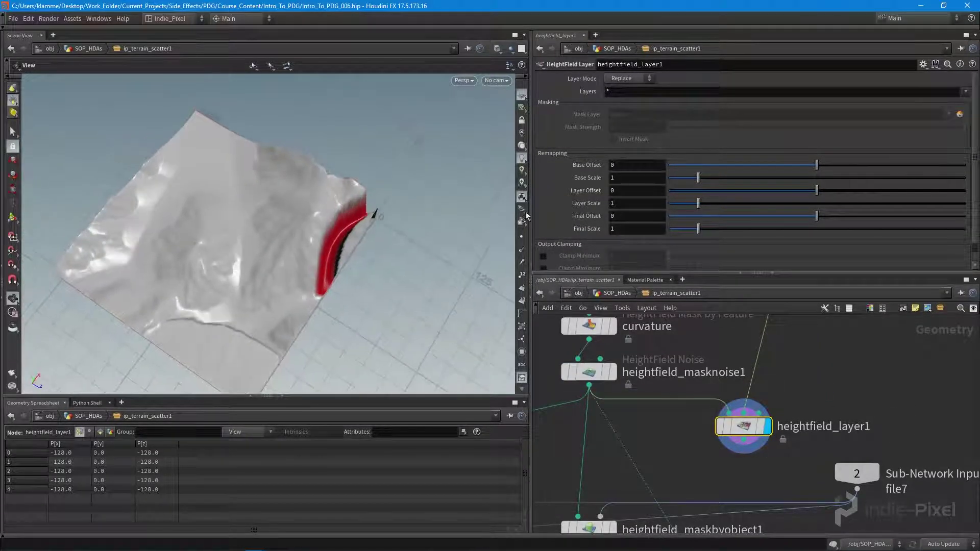
# Restrict heightfield_layer1 to the mask layer and set its Layer Mode to Subtract.
pyautogui.click(629, 92)
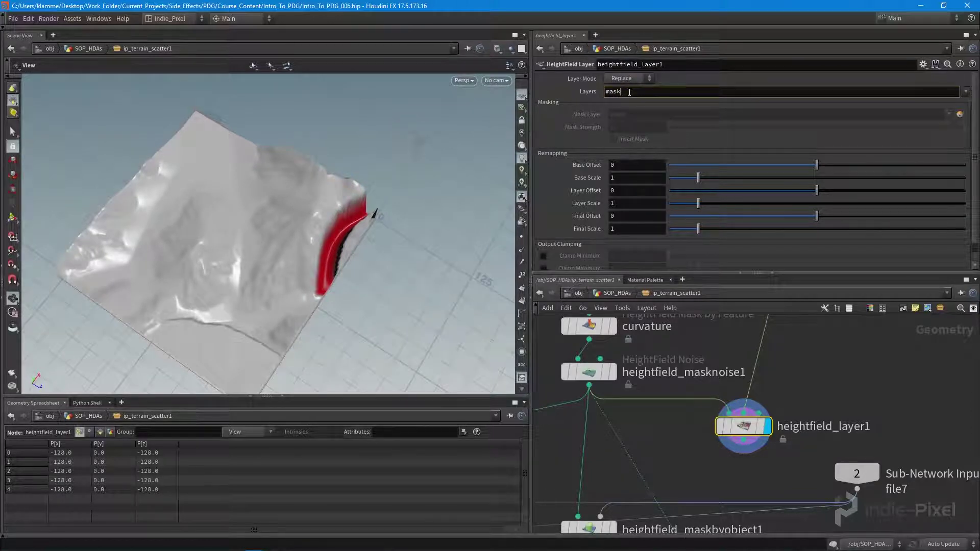
pyautogui.press('Return')
pyautogui.moveTo(343, 223); pyautogui.dragTo(364, 220)
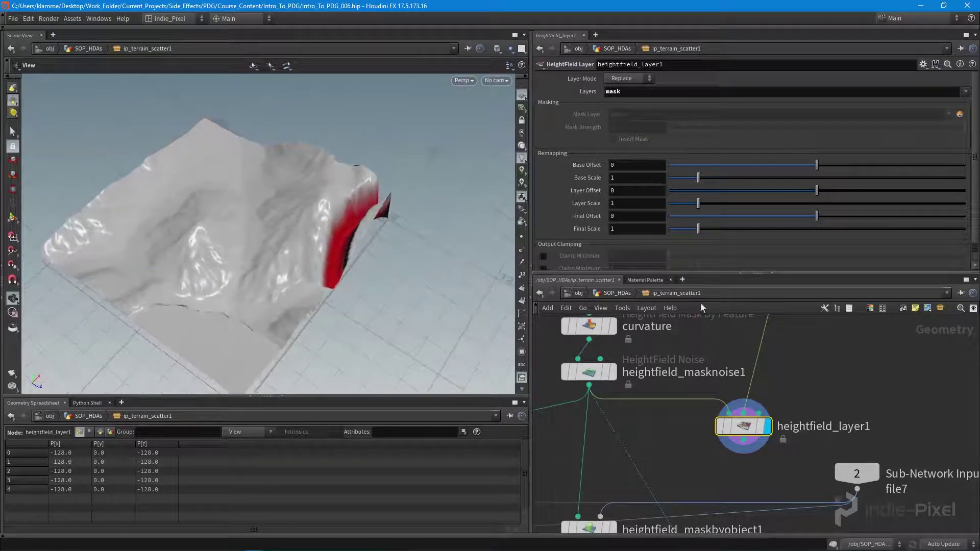
pyautogui.click(634, 79)
pyautogui.click(629, 110)
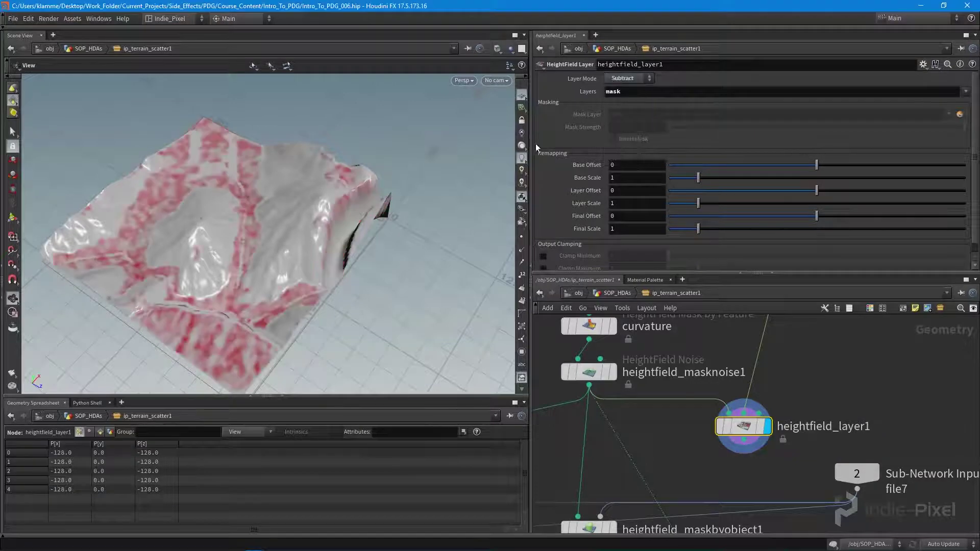
pyautogui.moveTo(412, 192); pyautogui.dragTo(279, 247)
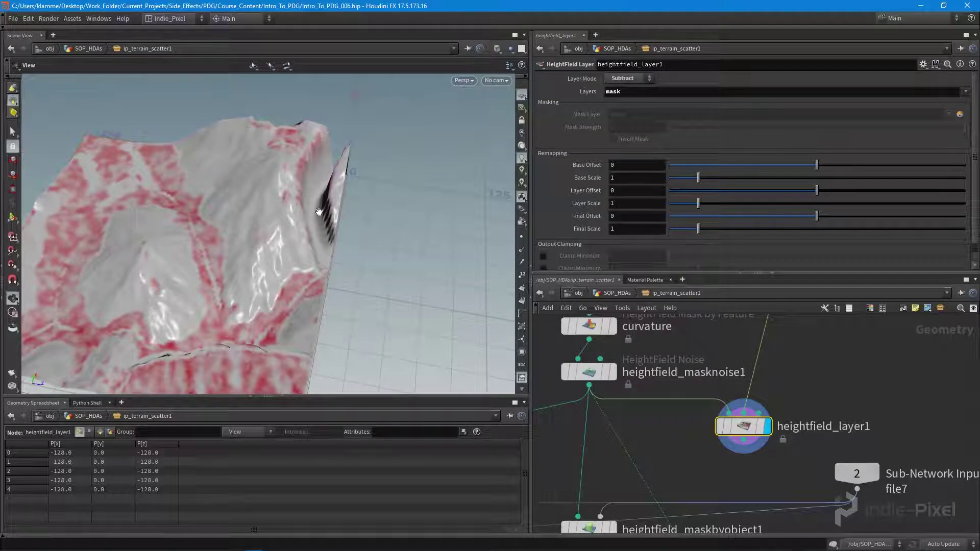
pyautogui.moveTo(378, 276); pyautogui.dragTo(358, 218)
# Wire heightfield_layer1's output into heightfield_maskbyobject2, heightfield_maskbyobject1 and the remaining downstream branch in place of heightfield_masknoise1.
pyautogui.scroll(-3, 825, 403)
pyautogui.moveTo(789, 448); pyautogui.dragTo(830, 389, button='middle')
pyautogui.scroll(1, 776, 393)
pyautogui.click(867, 380)
pyautogui.moveTo(697, 398); pyautogui.dragTo(859, 386, button='middle')
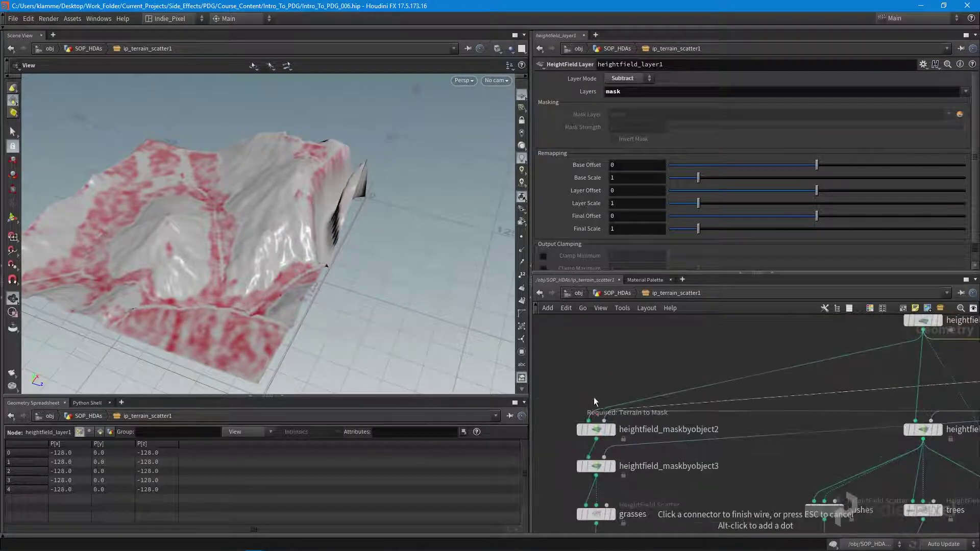
pyautogui.click(588, 419)
pyautogui.moveTo(785, 353); pyautogui.dragTo(604, 354, button='middle')
pyautogui.click(848, 372)
pyautogui.click(734, 422)
pyautogui.click(848, 371)
pyautogui.click(841, 503)
pyautogui.moveTo(849, 360); pyautogui.dragTo(800, 358)
# Display the OUT_FOLIAGE_POINTS null and examine the scattered points in the viewport.
pyautogui.scroll(-5, 911, 427)
pyautogui.moveTo(912, 427); pyautogui.dragTo(828, 190, button='middle')
pyautogui.scroll(4, 732, 393)
pyautogui.click(776, 402)
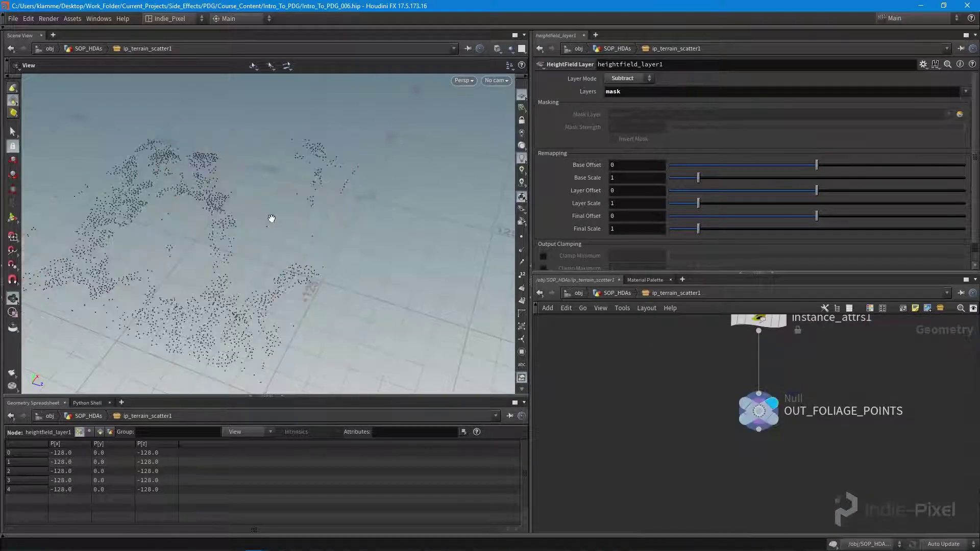
pyautogui.moveTo(367, 209); pyautogui.dragTo(312, 271)
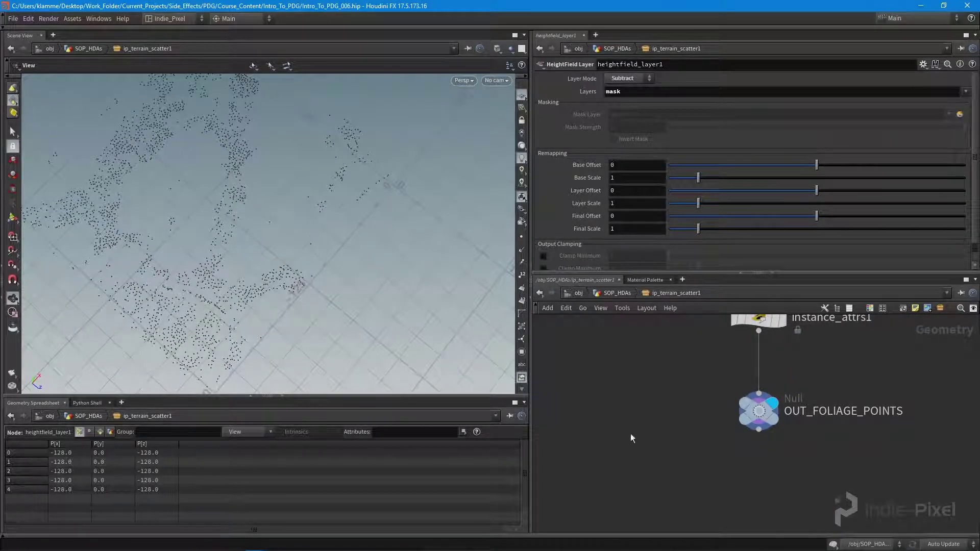
# Return to the SOP_HDAs network and save the node type of ip_terrain_scatter1.
pyautogui.moveTo(669, 390); pyautogui.dragTo(673, 435, button='middle')
pyautogui.press('u')
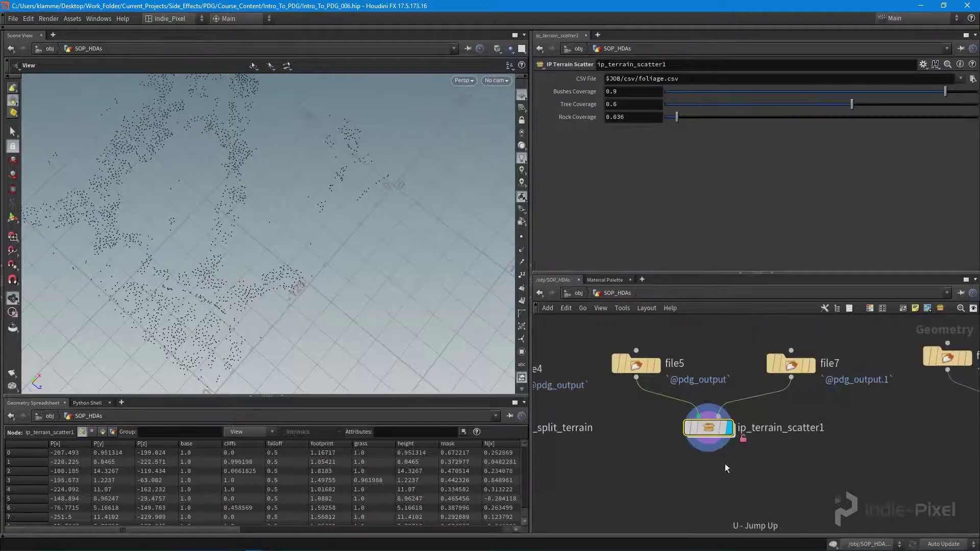
pyautogui.rightClick(709, 430)
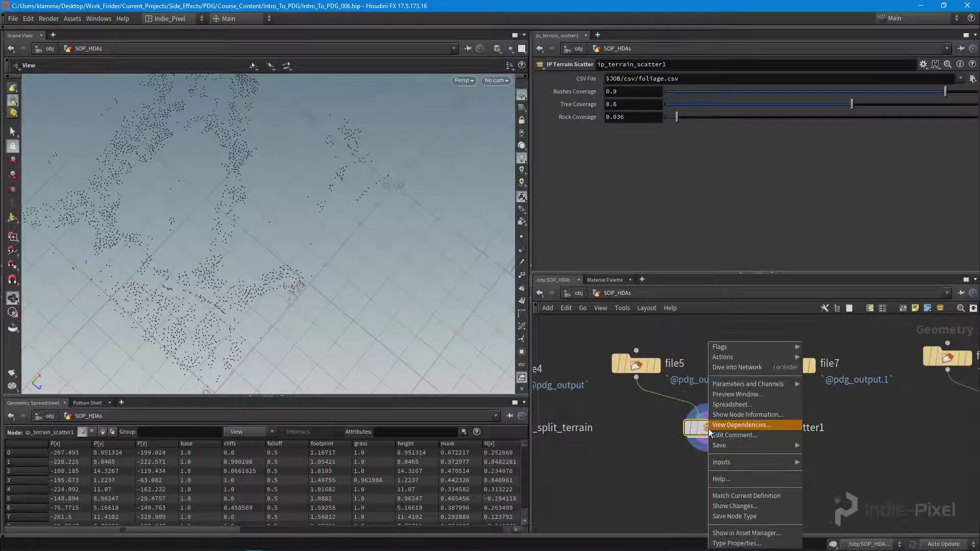
pyautogui.click(733, 516)
# Go up to the object level and open topnet1 inside ip_level_creation_top1.
pyautogui.moveTo(295, 292); pyautogui.dragTo(352, 325)
pyautogui.scroll(-3, 809, 457)
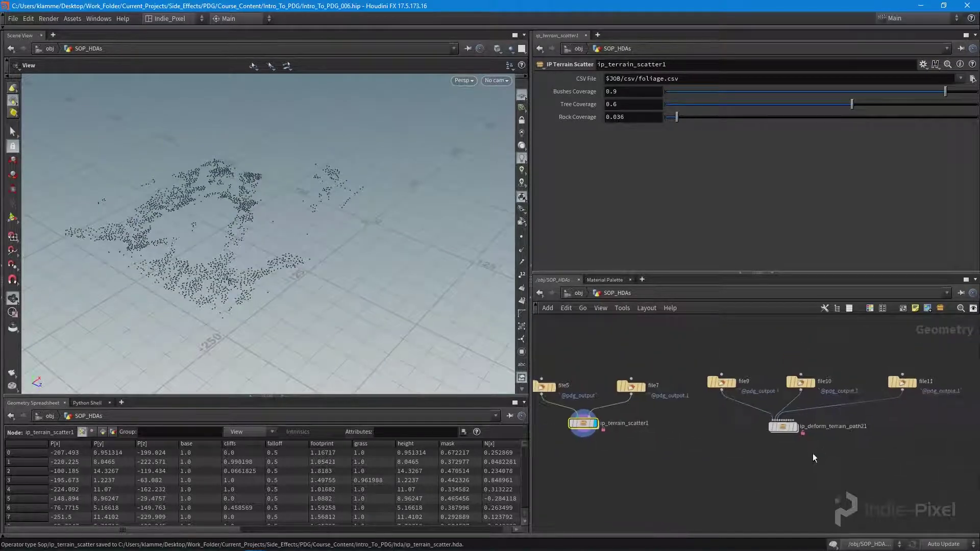
pyautogui.press('u')
pyautogui.moveTo(847, 473); pyautogui.dragTo(706, 449, button='middle')
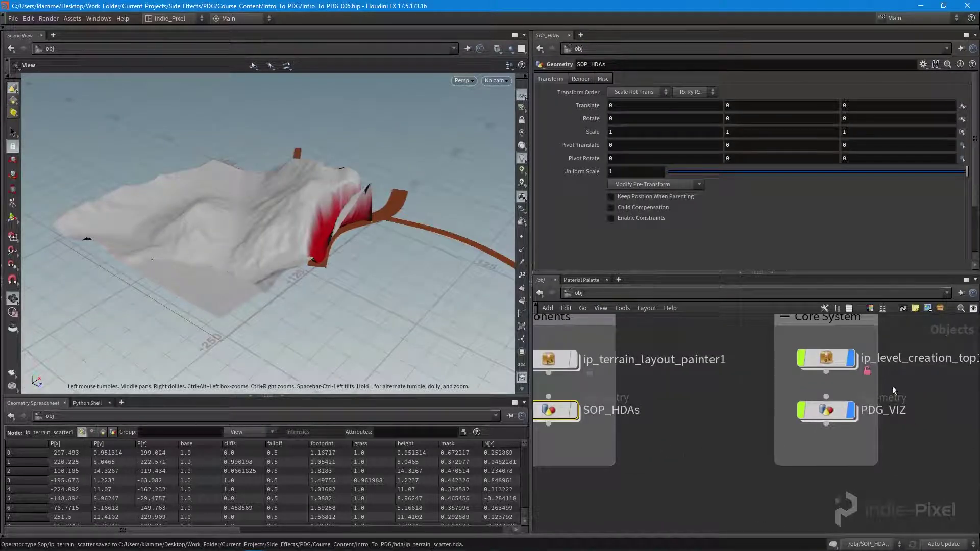
pyautogui.moveTo(892, 386); pyautogui.dragTo(805, 401, button='middle')
pyautogui.doubleClick(723, 330)
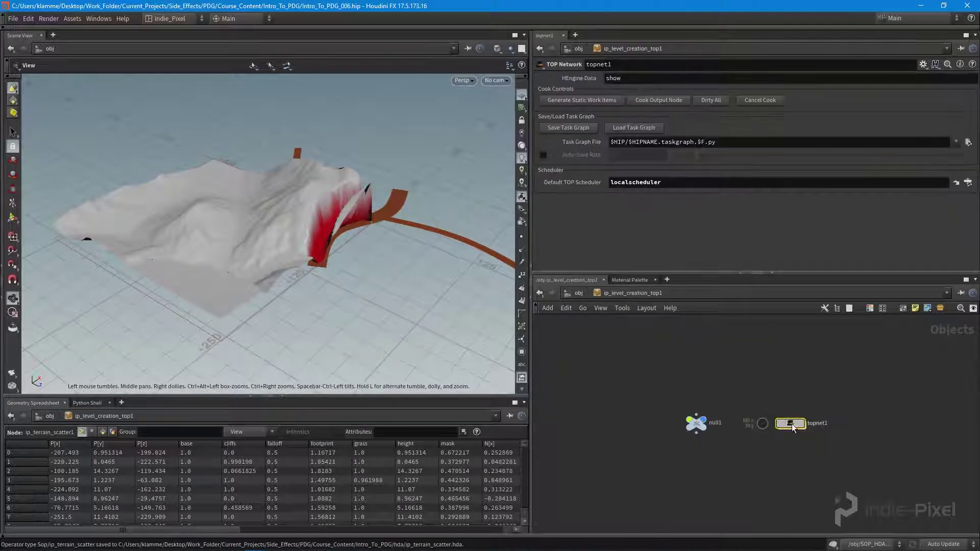
pyautogui.doubleClick(792, 424)
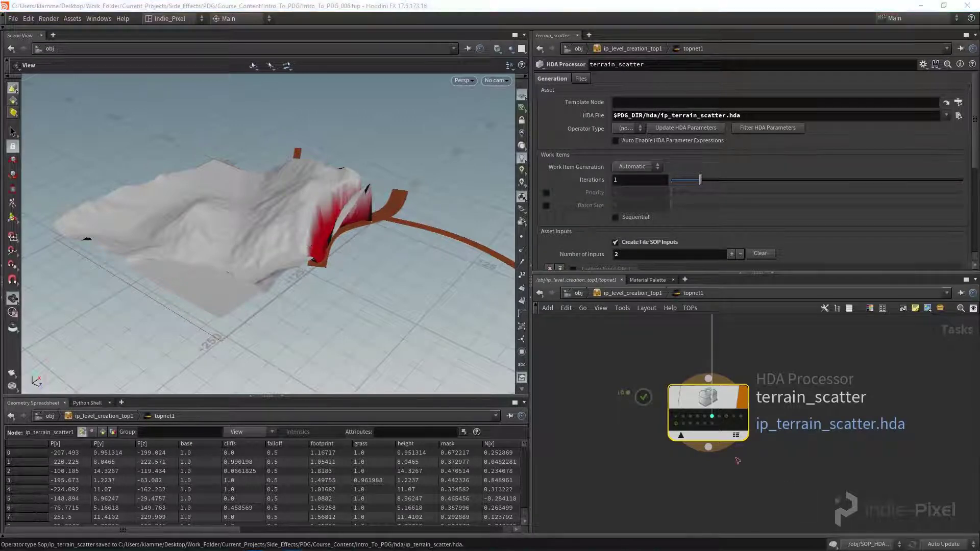
# Display the terrain_scatter work items one after another and examine their scattered points around the paths.
pyautogui.click(683, 415)
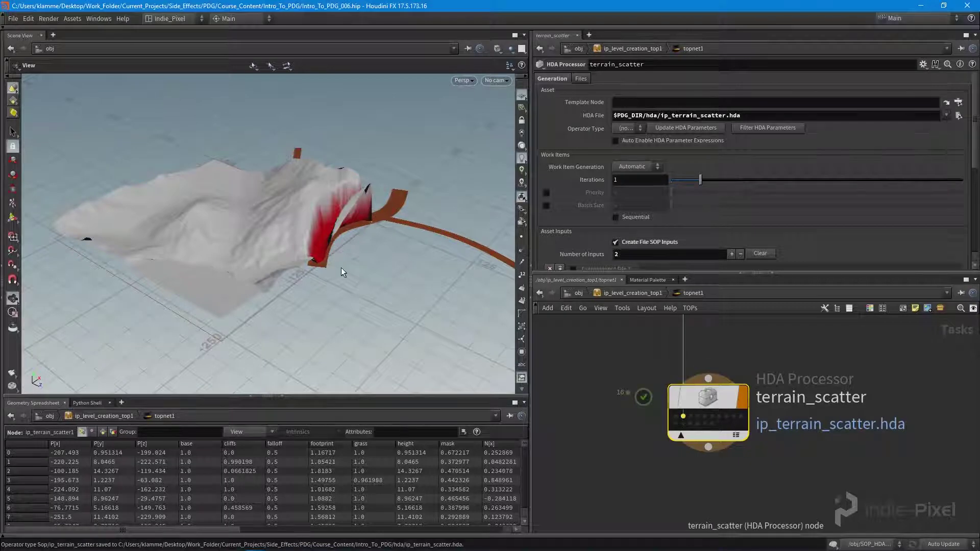
pyautogui.moveTo(380, 257); pyautogui.dragTo(291, 256, button='right')
pyautogui.moveTo(291, 255); pyautogui.dragTo(334, 260)
pyautogui.click(690, 416)
pyautogui.click(697, 417)
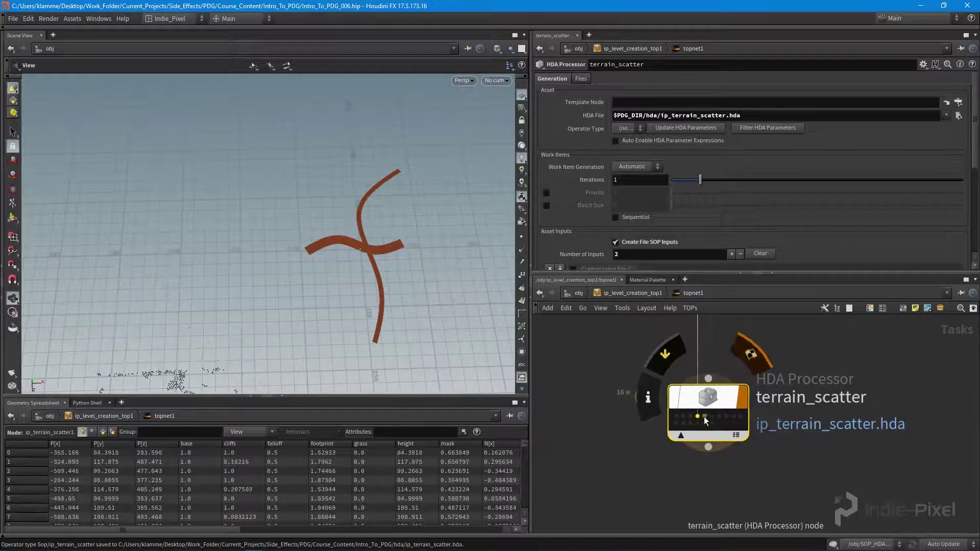
pyautogui.click(705, 416)
pyautogui.click(712, 416)
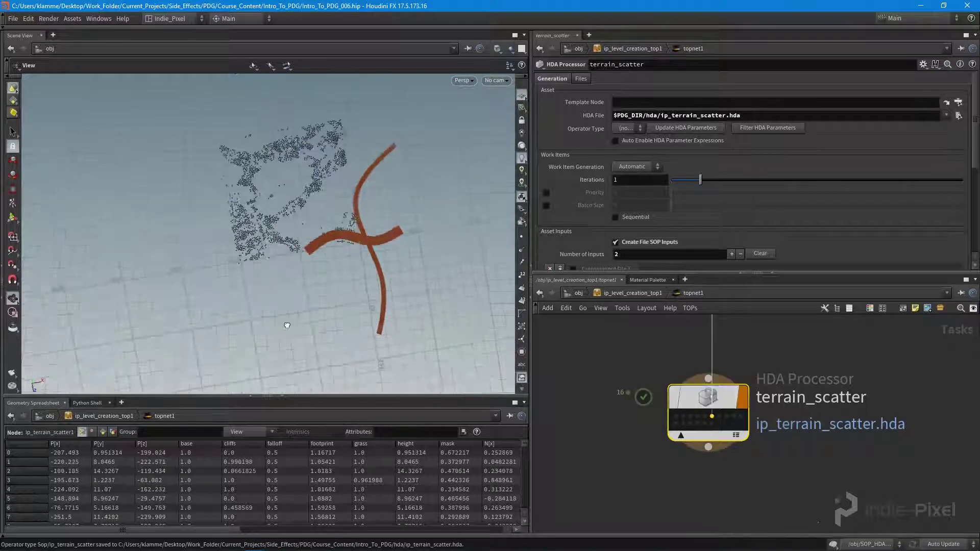
pyautogui.keyDown('alt'); pyautogui.moveTo(287, 325); pyautogui.dragTo(286, 204); pyautogui.keyUp('alt')
pyautogui.click(719, 417)
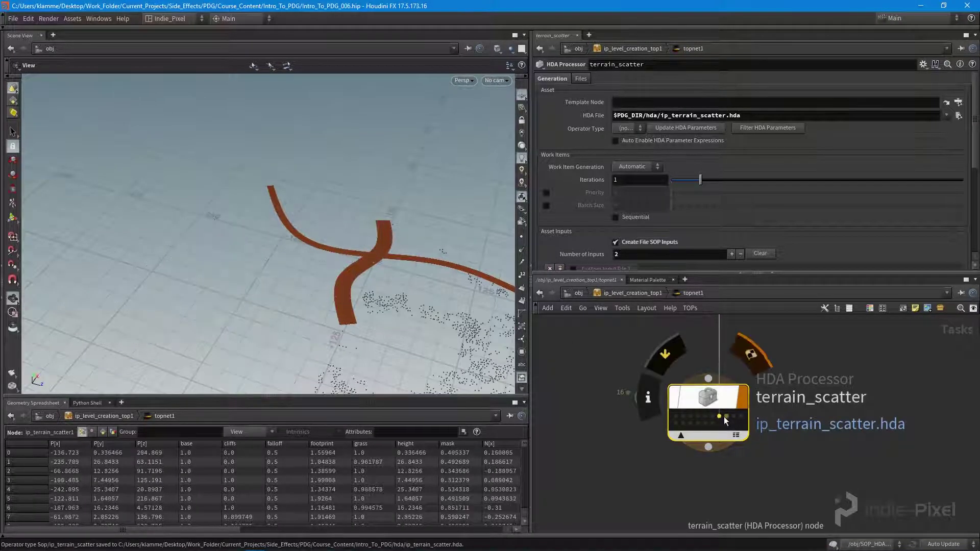
pyautogui.moveTo(375, 260); pyautogui.dragTo(400, 292)
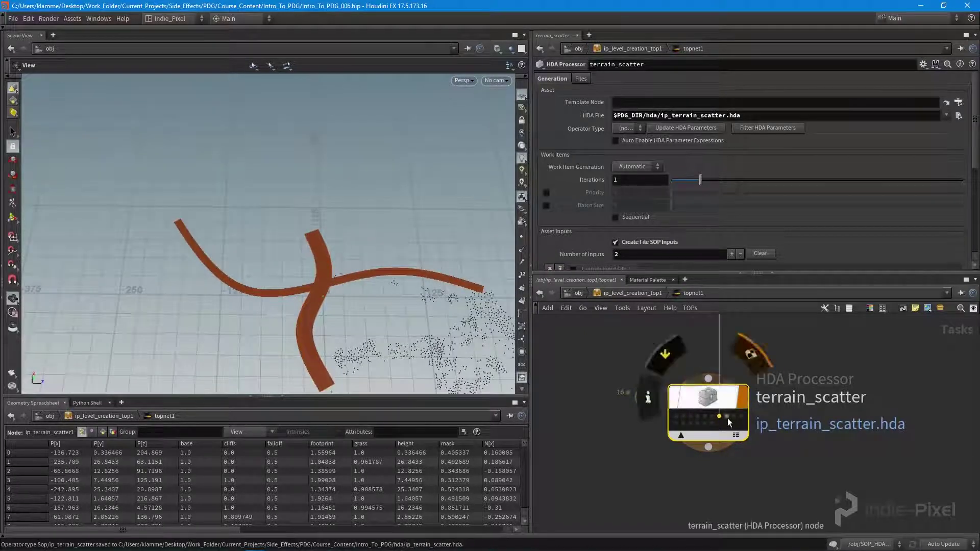
pyautogui.click(727, 416)
pyautogui.click(736, 420)
pyautogui.click(741, 418)
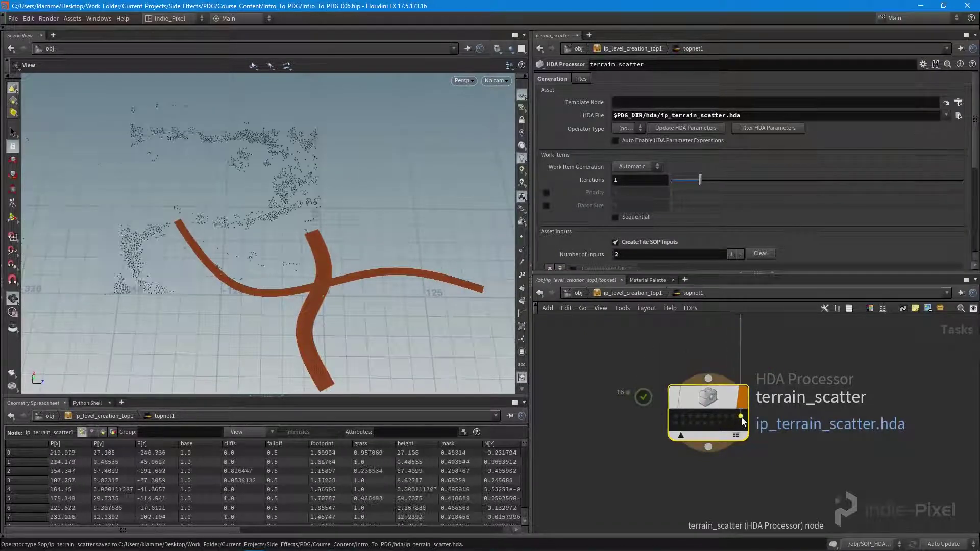
pyautogui.moveTo(311, 301); pyautogui.dragTo(245, 289)
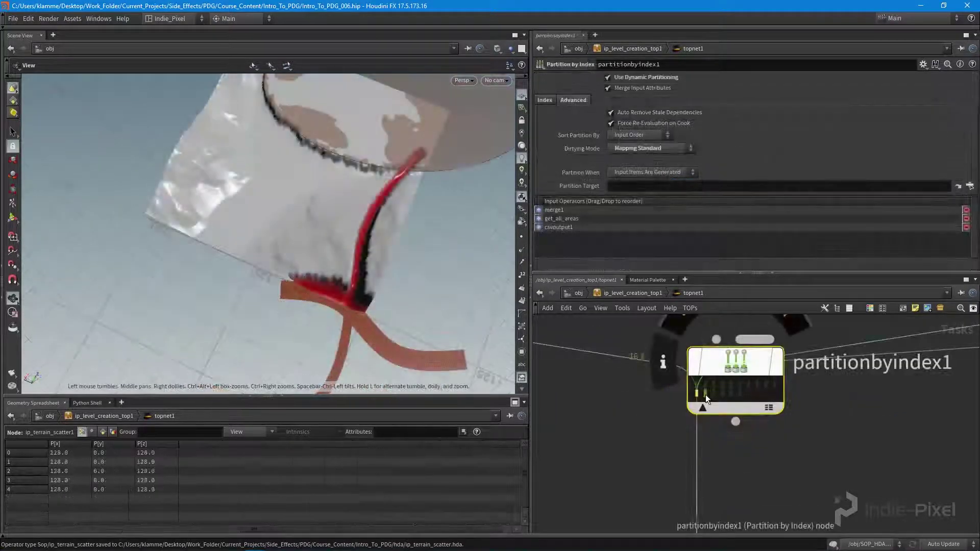
# Display a partitionbyindex1 work item's terrain and a terrain_scatter work item's points to compare them with the paths.
pyautogui.click(706, 393)
pyautogui.scroll(-2, 782, 469)
pyautogui.moveTo(789, 493); pyautogui.dragTo(780, 417, button='middle')
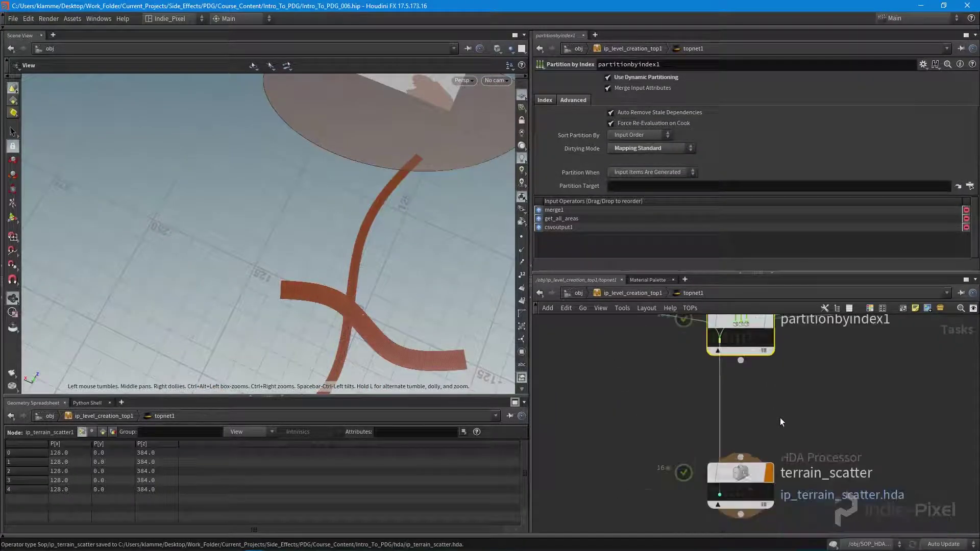
pyautogui.click(720, 496)
pyautogui.moveTo(365, 293); pyautogui.dragTo(284, 302, button='right')
pyautogui.moveTo(284, 301); pyautogui.dragTo(402, 273)
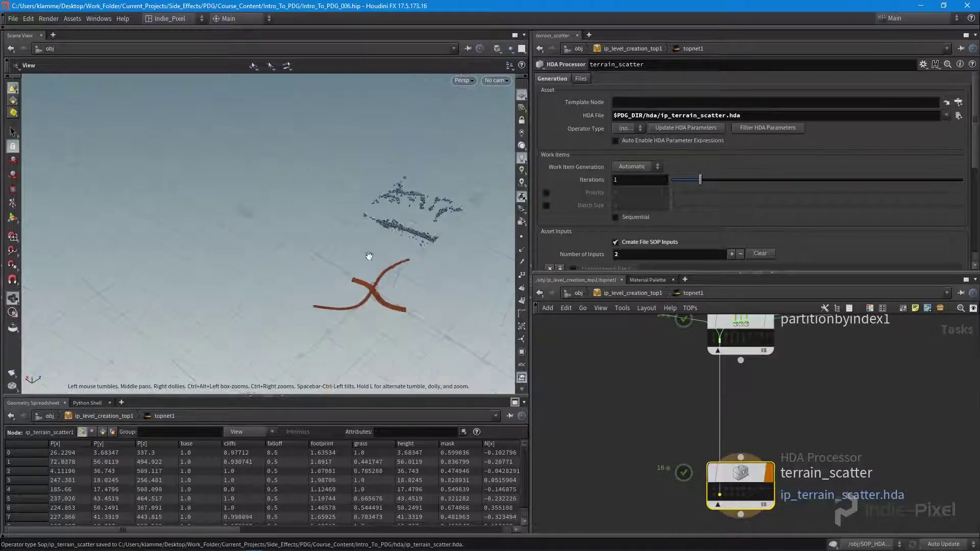
# Return to the object level and save the node type of ip_level_creation_top1.
pyautogui.press('u')
pyautogui.press('u')
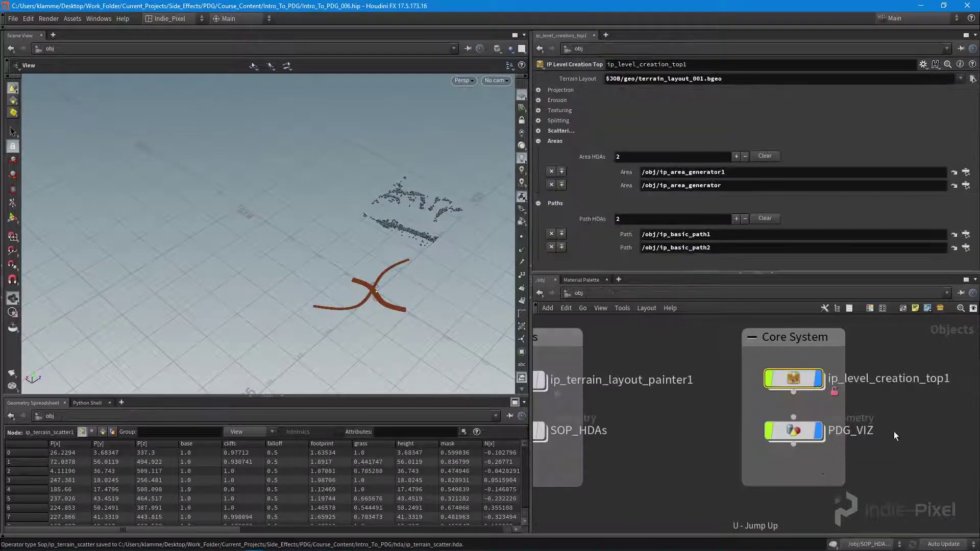
pyautogui.rightClick(742, 393)
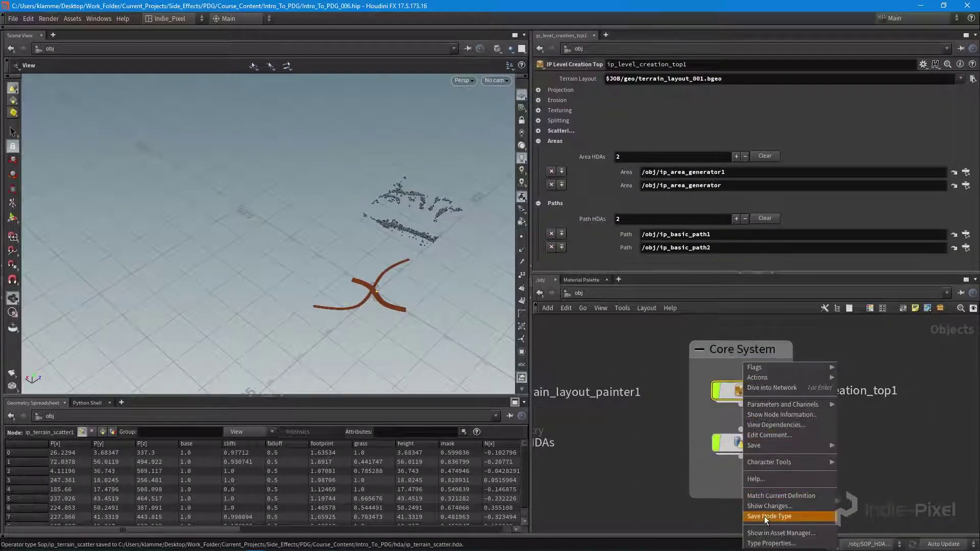
pyautogui.click(764, 516)
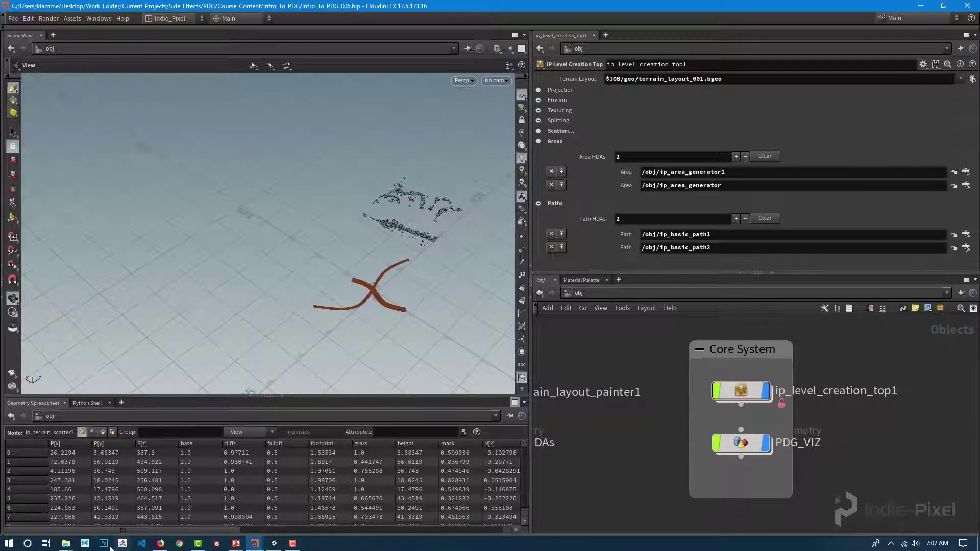
# Copy ip_level_creation_top.hda from the Houdini hda folder into the Unity project's HDA/TOPs folder, replacing the existing file.
pyautogui.click(69, 545)
pyautogui.click(113, 513)
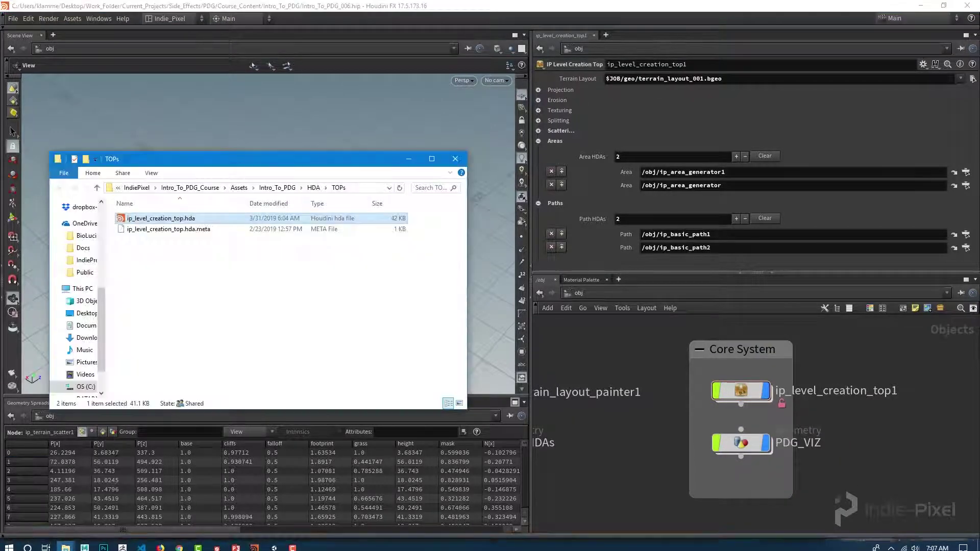
pyautogui.moveTo(65, 547)
pyautogui.click(153, 497)
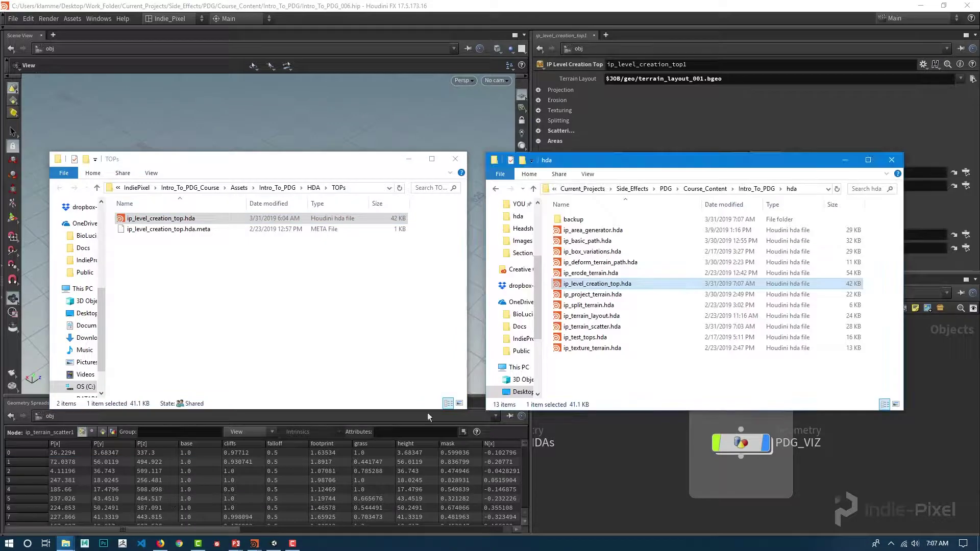
pyautogui.click(691, 352)
pyautogui.click(627, 285)
pyautogui.hotkey('ctrl', 'c')
pyautogui.click(245, 329)
pyautogui.hotkey('ctrl', 'v')
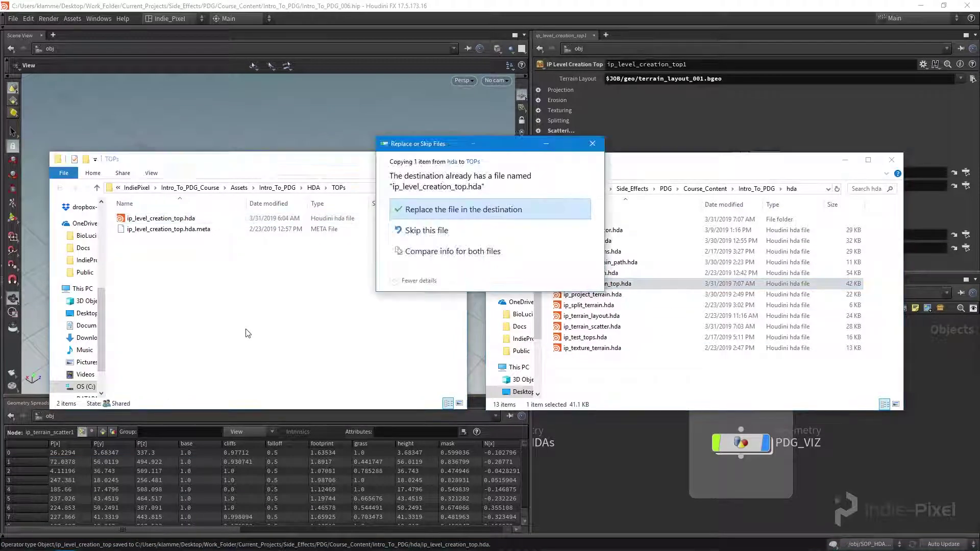
pyautogui.click(465, 209)
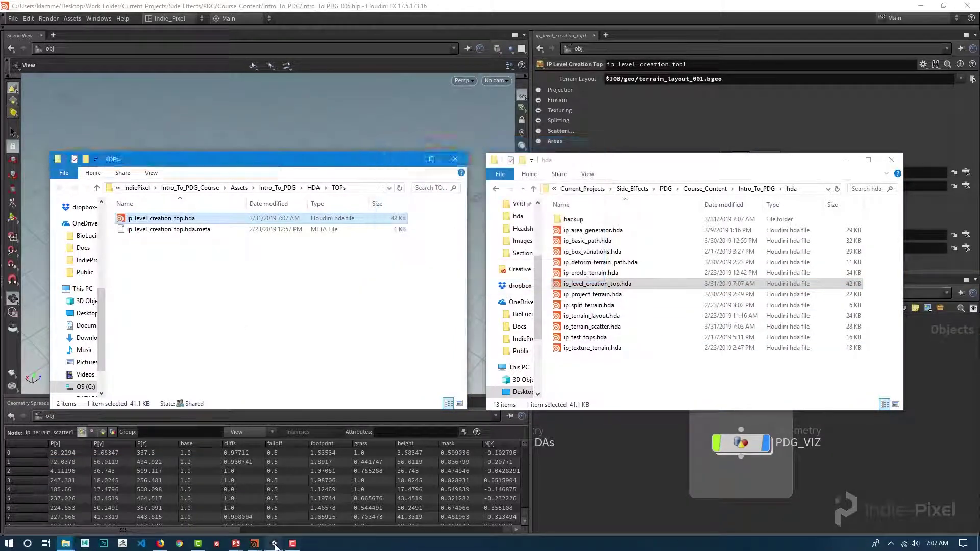
# Switch to Unity and rebuild the ip_level_creation_top1 asset.
pyautogui.click(275, 544)
pyautogui.click(61, 85)
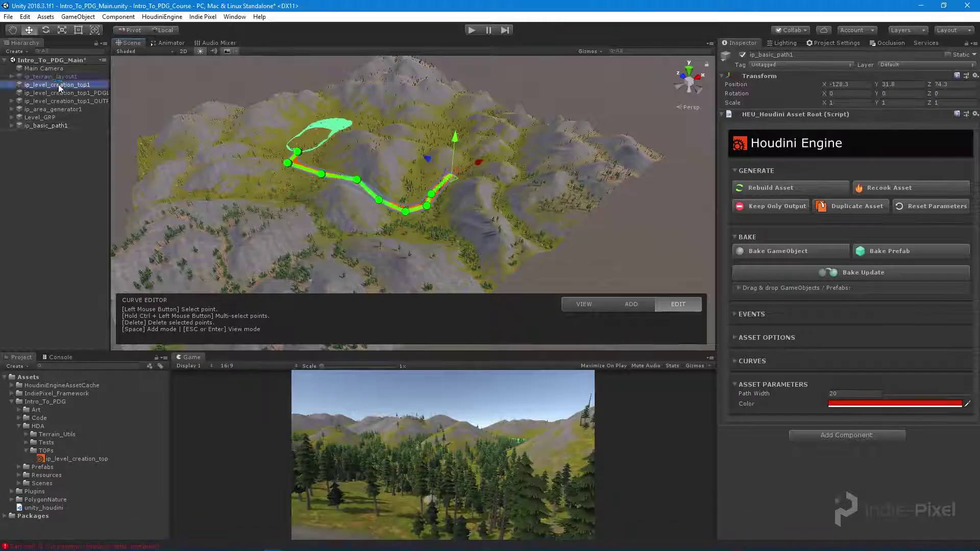
pyautogui.click(790, 192)
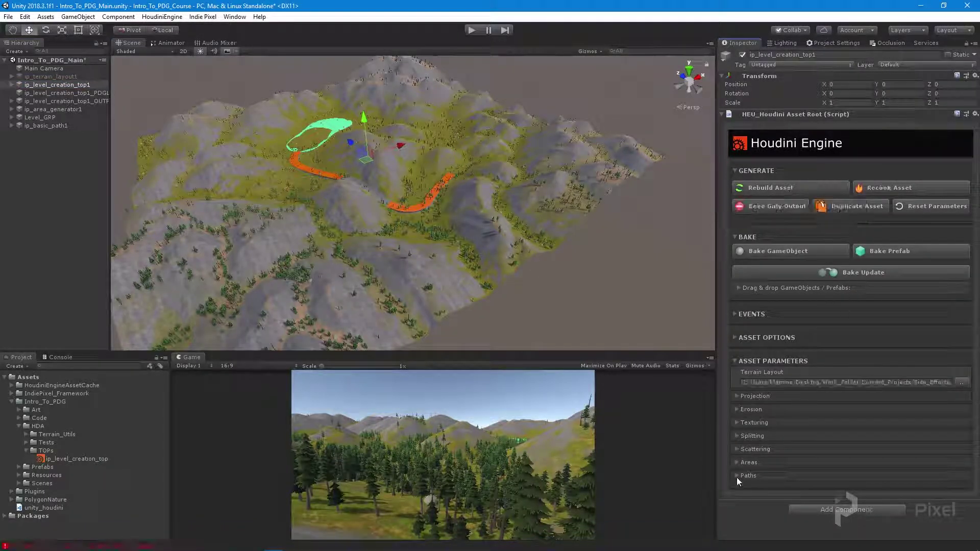
# Set the input type of both the Area and the Path parameter of ip_level_creation_top1 to HDA.
pyautogui.click(736, 476)
pyautogui.click(748, 462)
pyautogui.scroll(-5, 748, 463)
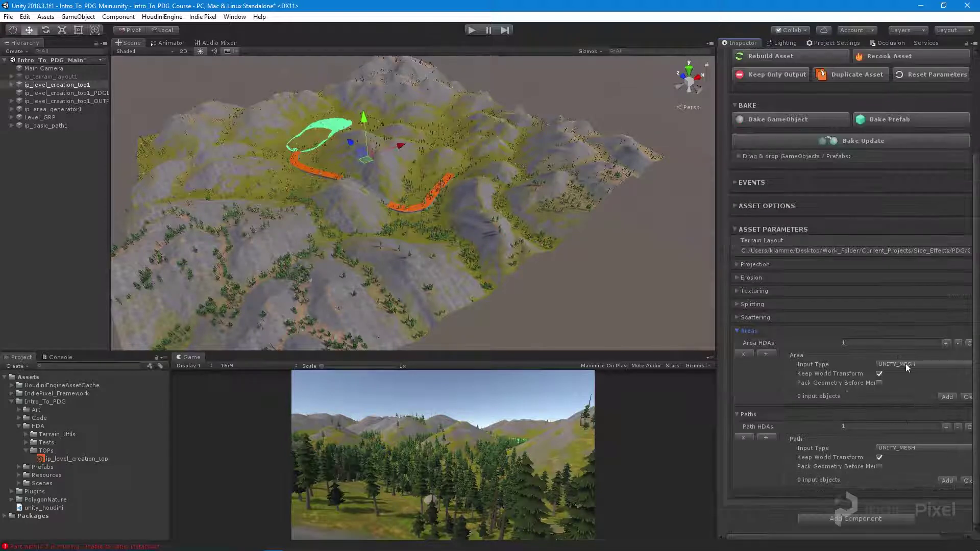
pyautogui.click(905, 364)
pyautogui.click(906, 372)
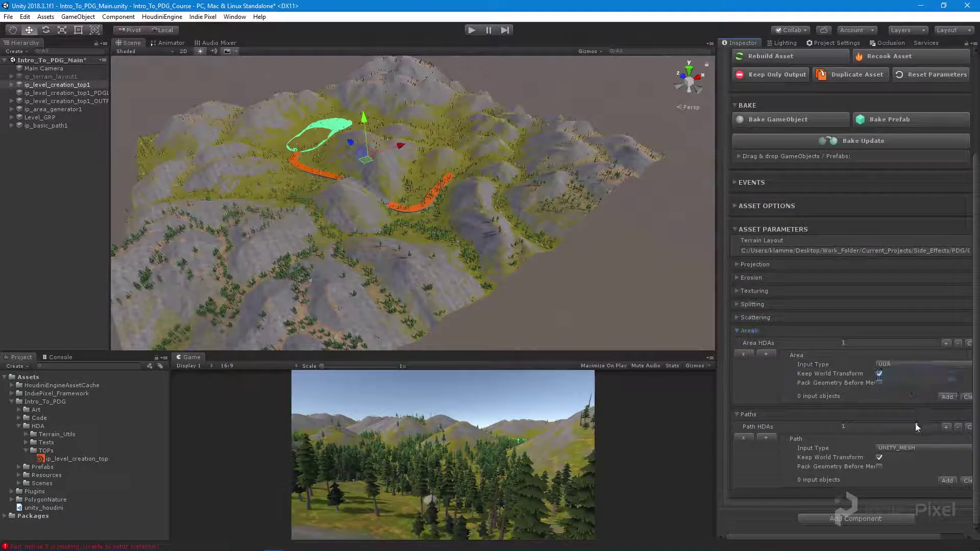
pyautogui.click(906, 448)
pyautogui.click(903, 456)
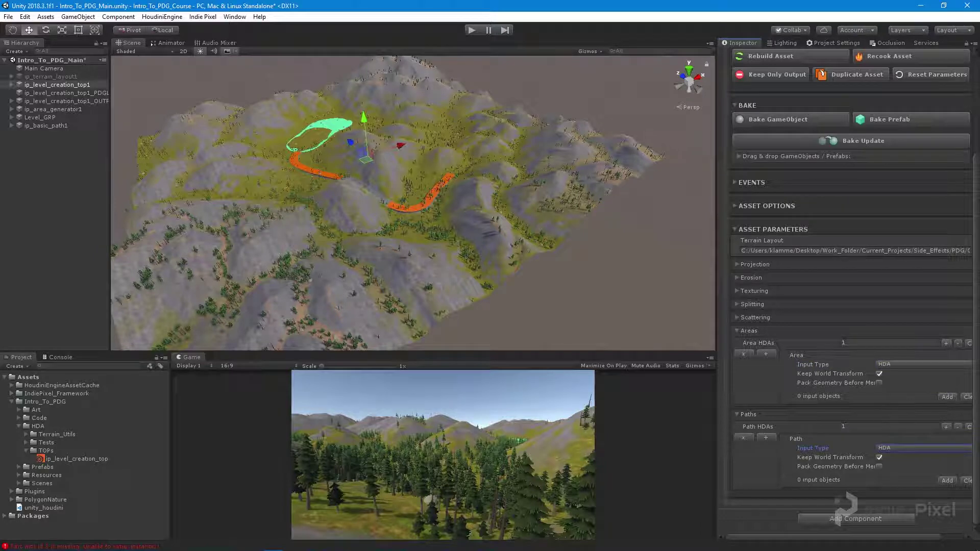
# Add one input object each to Area and Path, assigning ip_area_generator1 to Area and ip_basic_path1 to Path.
pyautogui.click(946, 396)
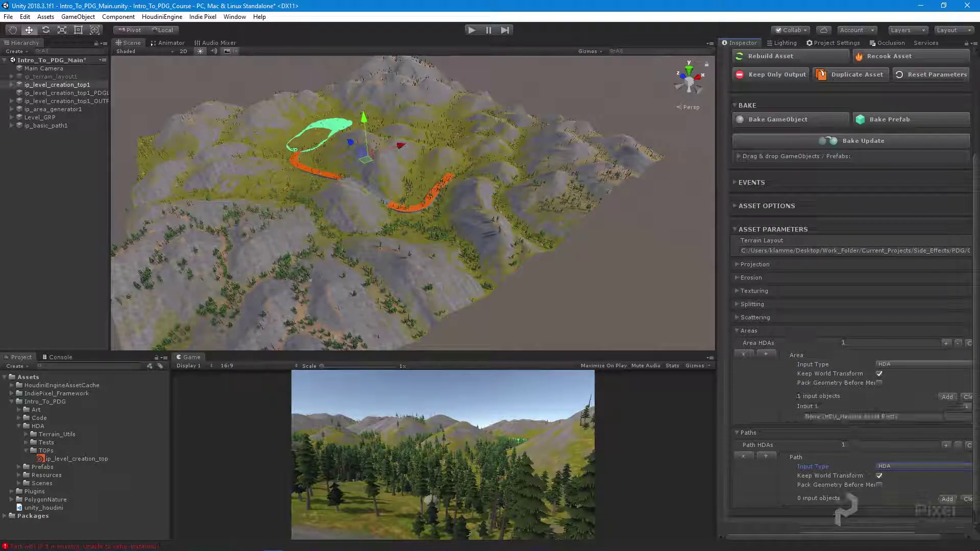
pyautogui.click(947, 499)
pyautogui.scroll(-2, 868, 430)
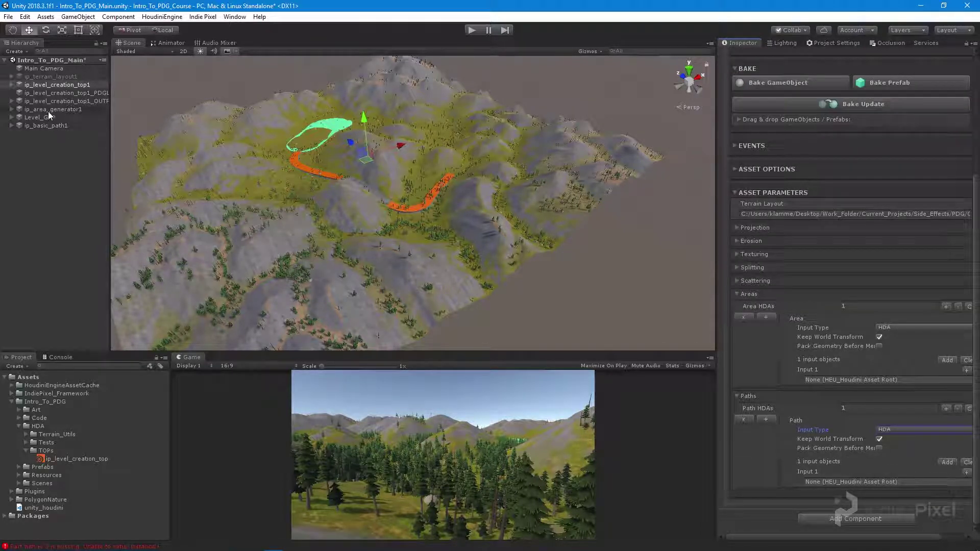
pyautogui.moveTo(48, 111); pyautogui.dragTo(829, 383)
pyautogui.click(45, 127)
pyautogui.moveTo(44, 128); pyautogui.dragTo(871, 482)
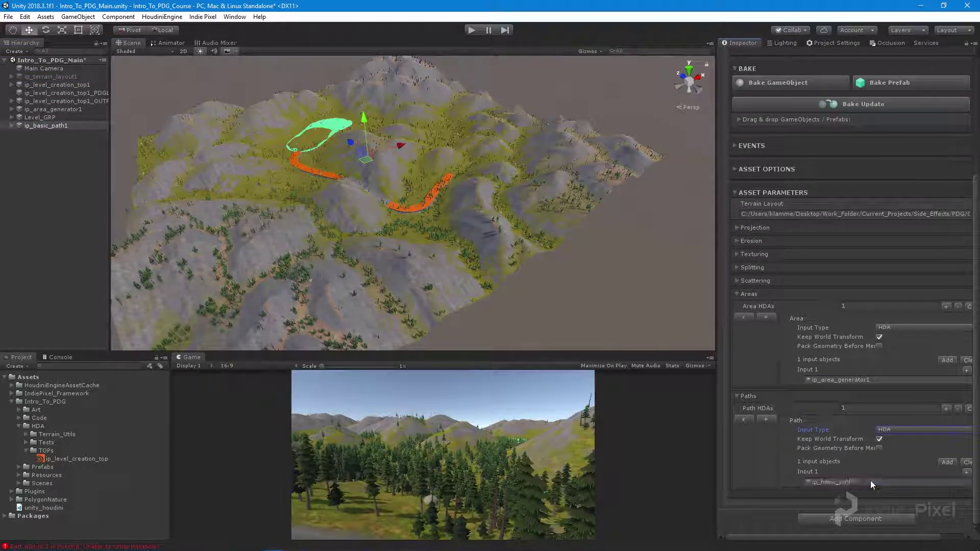
# Cancel the running cook, reset and refresh ip_level_creation_top1_PDGLink, and cook the output of topnet1.
pyautogui.click(71, 93)
pyautogui.keyDown('alt'); pyautogui.moveTo(450, 201); pyautogui.dragTo(397, 212); pyautogui.keyUp('alt')
pyautogui.keyDown('alt'); pyautogui.moveTo(397, 213); pyautogui.dragTo(418, 226, button='right'); pyautogui.keyUp('alt')
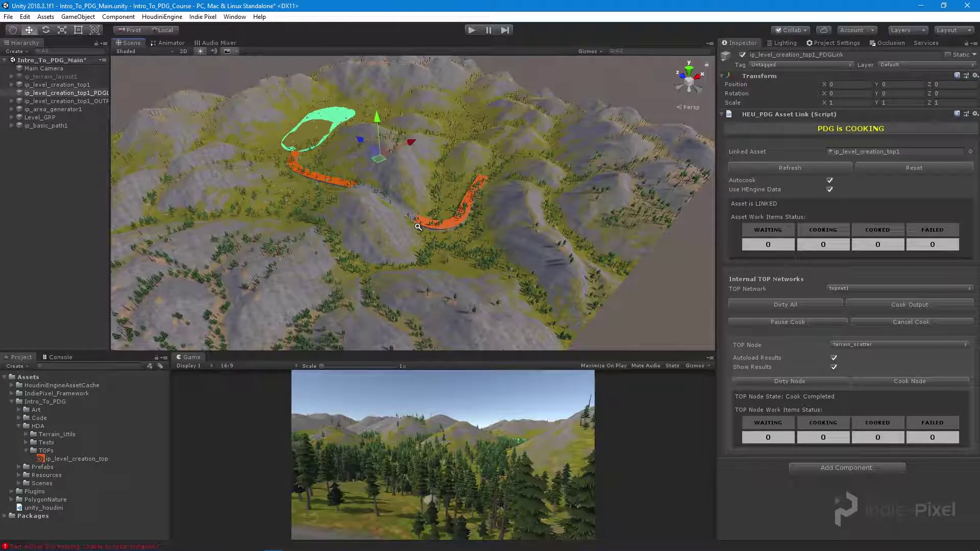
pyautogui.click(906, 323)
pyautogui.click(799, 168)
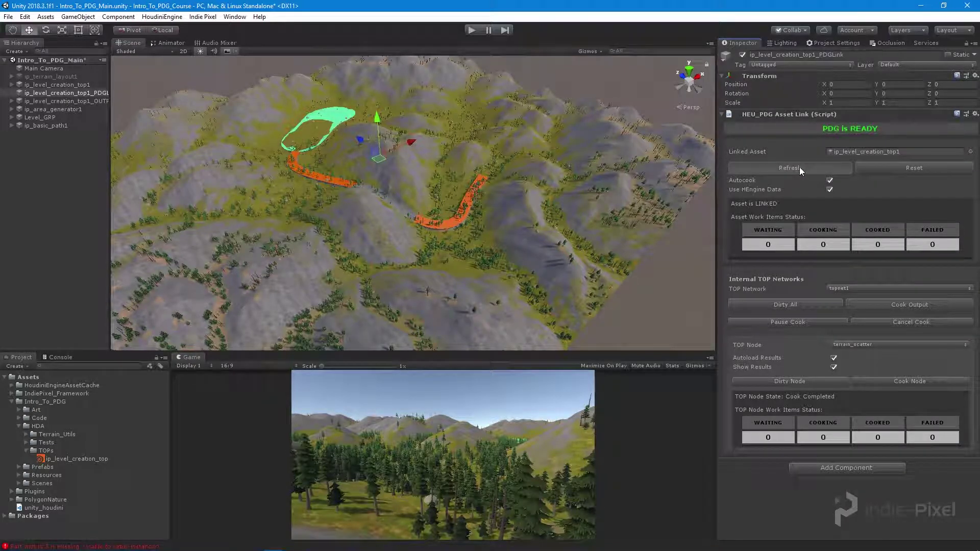
pyautogui.click(903, 168)
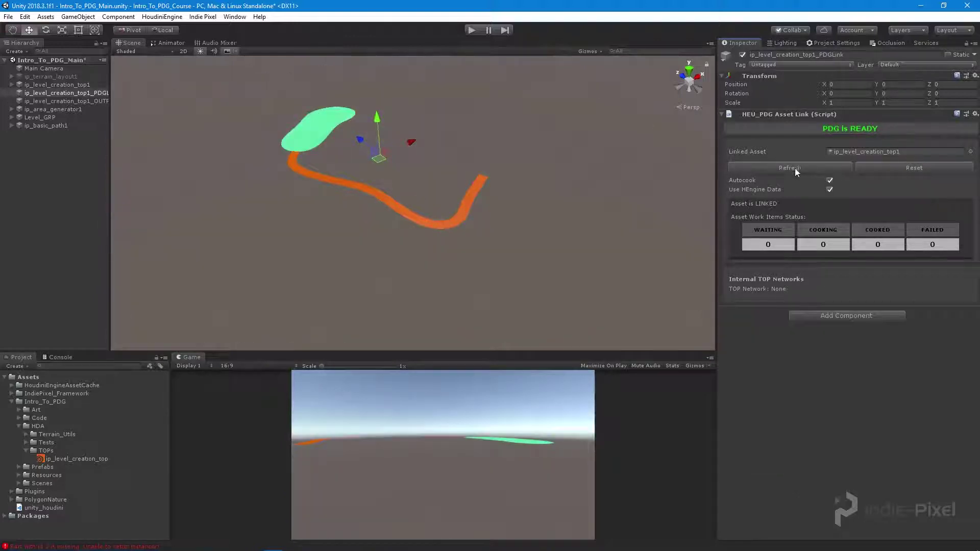
pyautogui.click(795, 167)
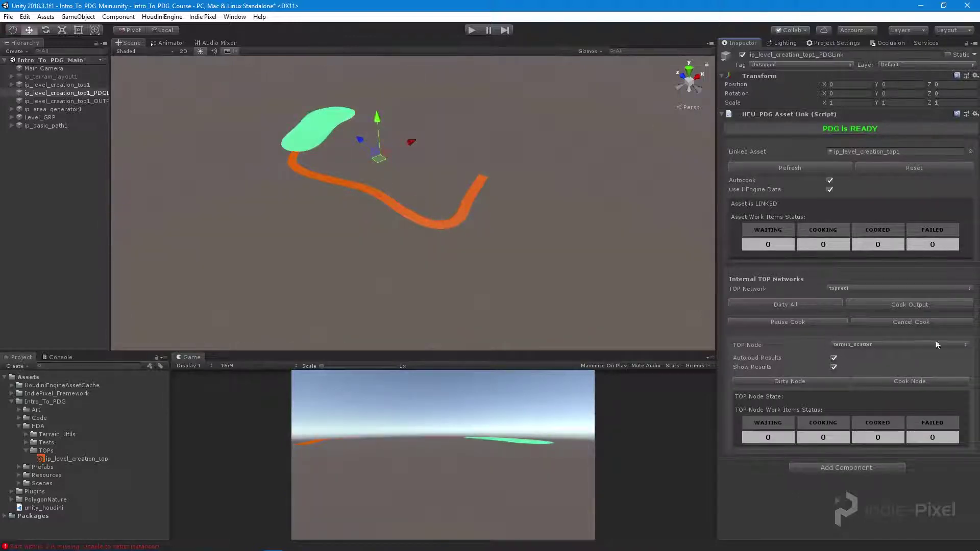
pyautogui.click(897, 308)
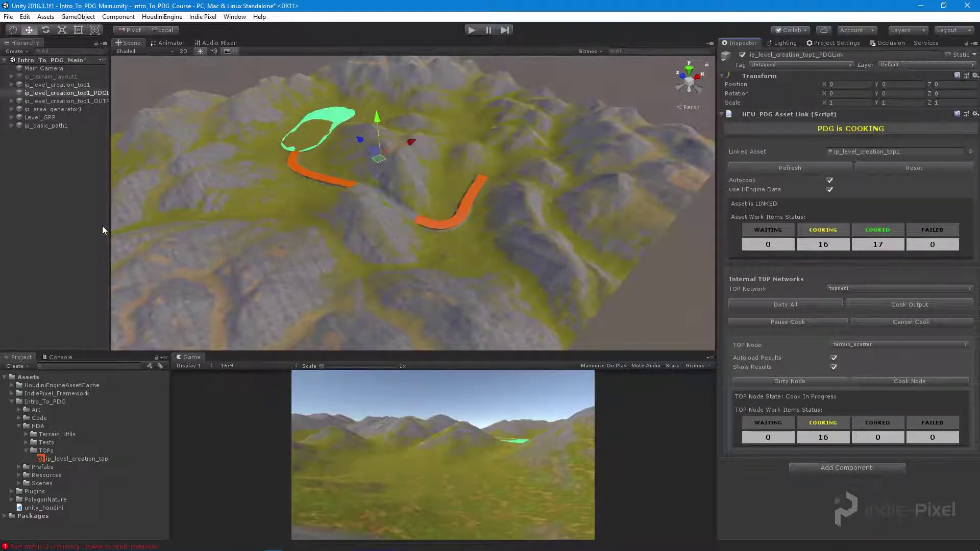
# Shift the three curve points at the far end of ip_basic_path1, opposite the green area, slightly across the terrain.
pyautogui.scroll(4, 357, 240)
pyautogui.keyDown('alt'); pyautogui.moveTo(356, 241); pyautogui.dragTo(519, 221); pyautogui.keyUp('alt')
pyautogui.moveTo(519, 221); pyautogui.dragTo(462, 265, button='right')
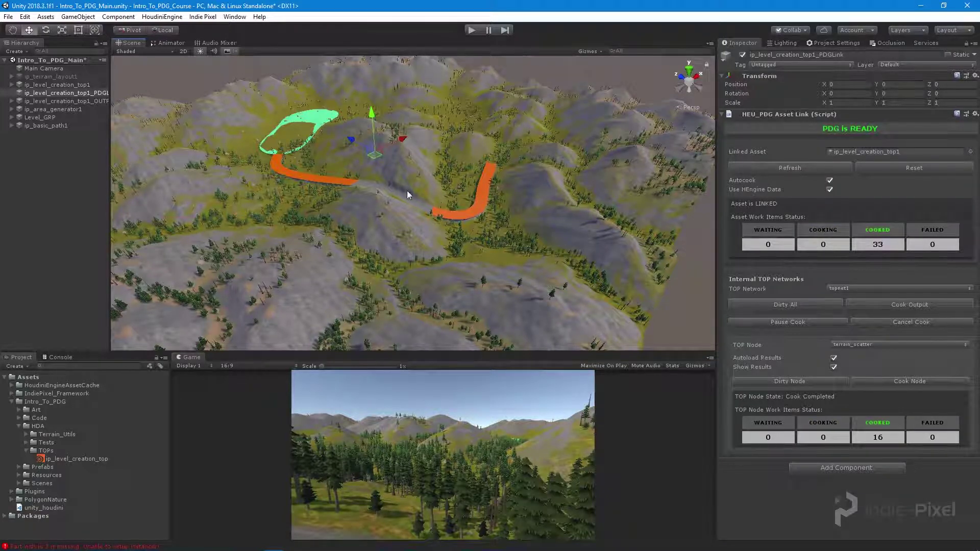
pyautogui.keyDown('alt'); pyautogui.moveTo(266, 196); pyautogui.dragTo(306, 205, button='right'); pyautogui.keyUp('alt')
pyautogui.keyDown('alt'); pyautogui.moveTo(291, 207); pyautogui.dragTo(467, 178); pyautogui.keyUp('alt')
pyautogui.moveTo(388, 162); pyautogui.dragTo(558, 194, button='right')
pyautogui.click(71, 126)
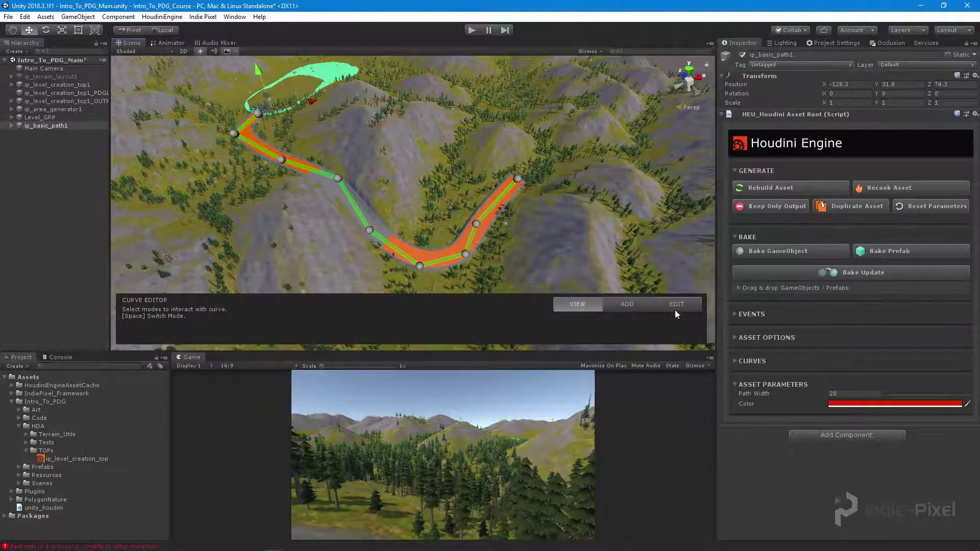
pyautogui.click(677, 304)
pyautogui.moveTo(600, 153); pyautogui.dragTo(454, 273)
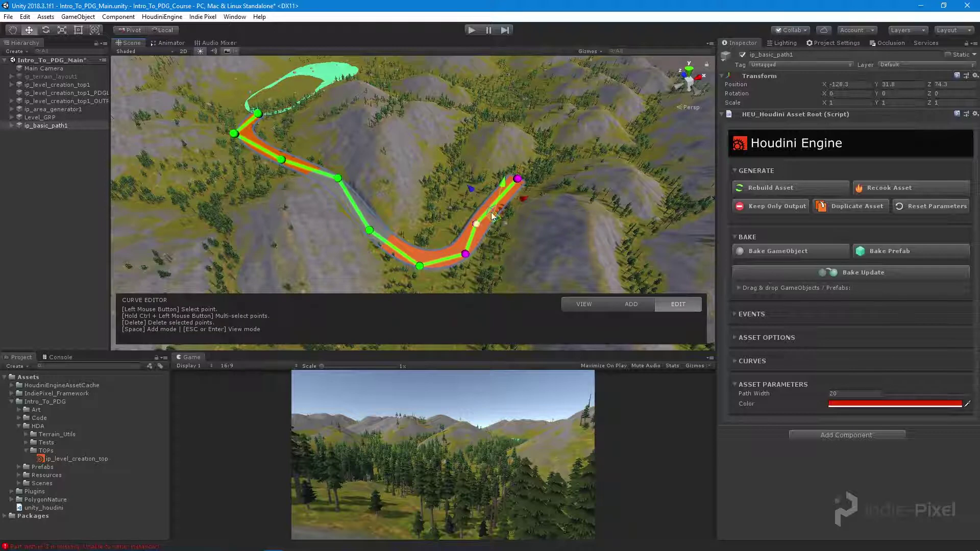
pyautogui.moveTo(494, 217); pyautogui.dragTo(488, 209)
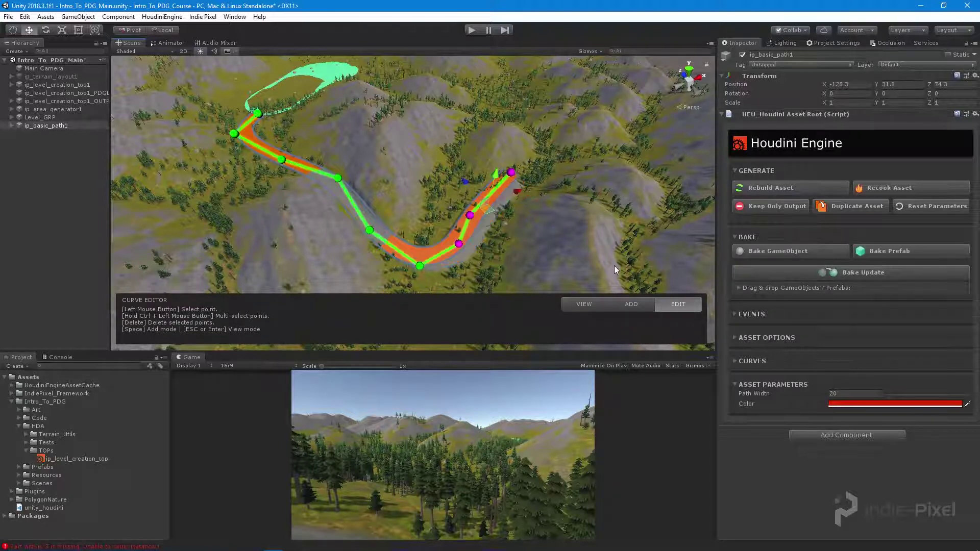
# Examine the regenerated terrain and the scattered trees along ip_basic_path1 from close up and from farther away.
pyautogui.keyDown('alt'); pyautogui.moveTo(581, 256); pyautogui.dragTo(553, 270); pyautogui.keyUp('alt')
pyautogui.keyDown('alt'); pyautogui.moveTo(553, 271); pyautogui.dragTo(584, 234, button='right'); pyautogui.keyUp('alt')
pyautogui.keyDown('alt'); pyautogui.moveTo(583, 234); pyautogui.dragTo(587, 260); pyautogui.keyUp('alt')
pyautogui.keyDown('alt'); pyautogui.moveTo(394, 251); pyautogui.dragTo(418, 255, button='right'); pyautogui.keyUp('alt')
pyautogui.keyDown('alt'); pyautogui.moveTo(418, 256); pyautogui.dragTo(547, 245); pyautogui.keyUp('alt')
pyautogui.keyDown('alt'); pyautogui.moveTo(547, 245); pyautogui.dragTo(530, 225, button='right'); pyautogui.keyUp('alt')
pyautogui.click(611, 118)
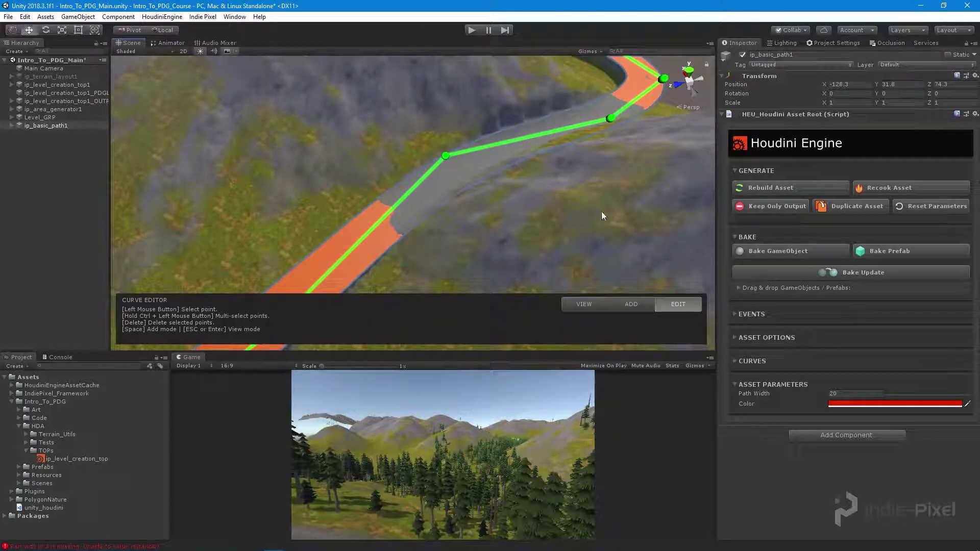
pyautogui.keyDown('alt'); pyautogui.moveTo(641, 194); pyautogui.dragTo(557, 191, button='right'); pyautogui.keyUp('alt')
pyautogui.keyDown('alt'); pyautogui.moveTo(557, 191); pyautogui.dragTo(341, 202); pyautogui.keyUp('alt')
pyautogui.keyDown('alt'); pyautogui.scroll(10, 421, 264); pyautogui.keyUp('alt')
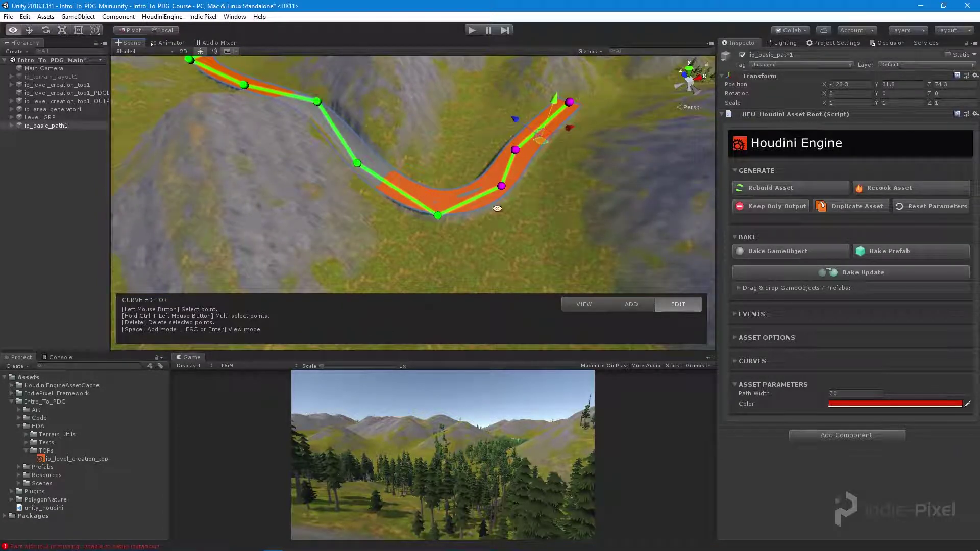
pyautogui.keyDown('alt'); pyautogui.moveTo(597, 244); pyautogui.dragTo(455, 251, button='right'); pyautogui.keyUp('alt')
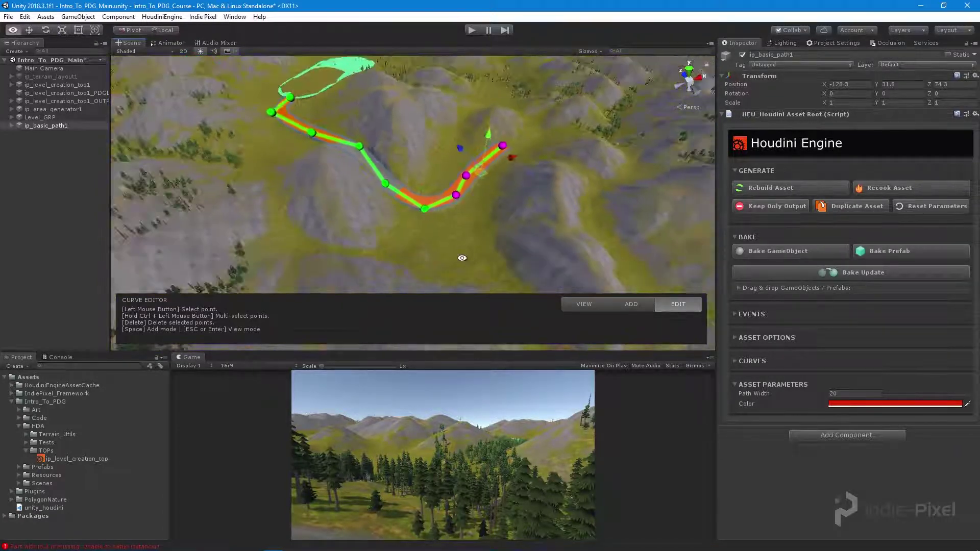
pyautogui.keyDown('alt'); pyautogui.moveTo(456, 251); pyautogui.dragTo(479, 228); pyautogui.keyUp('alt')
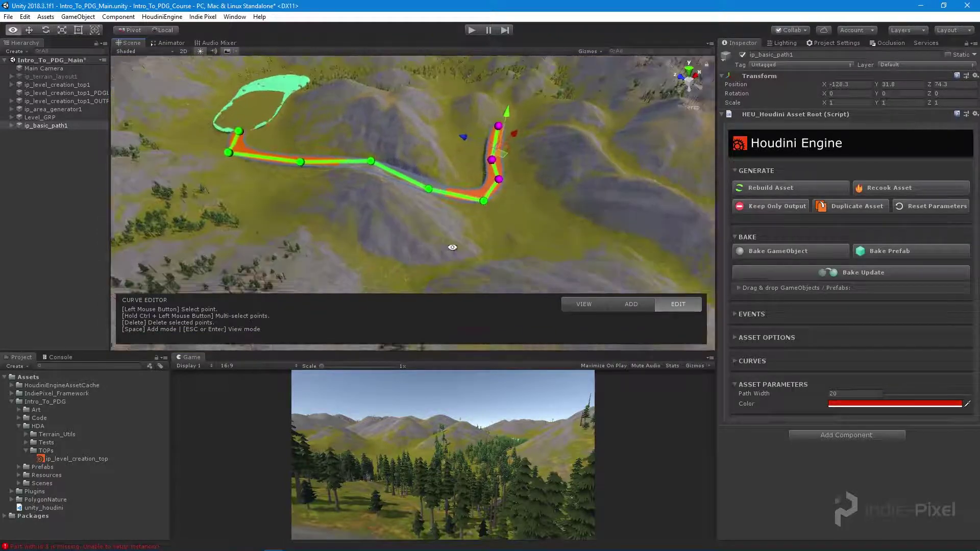